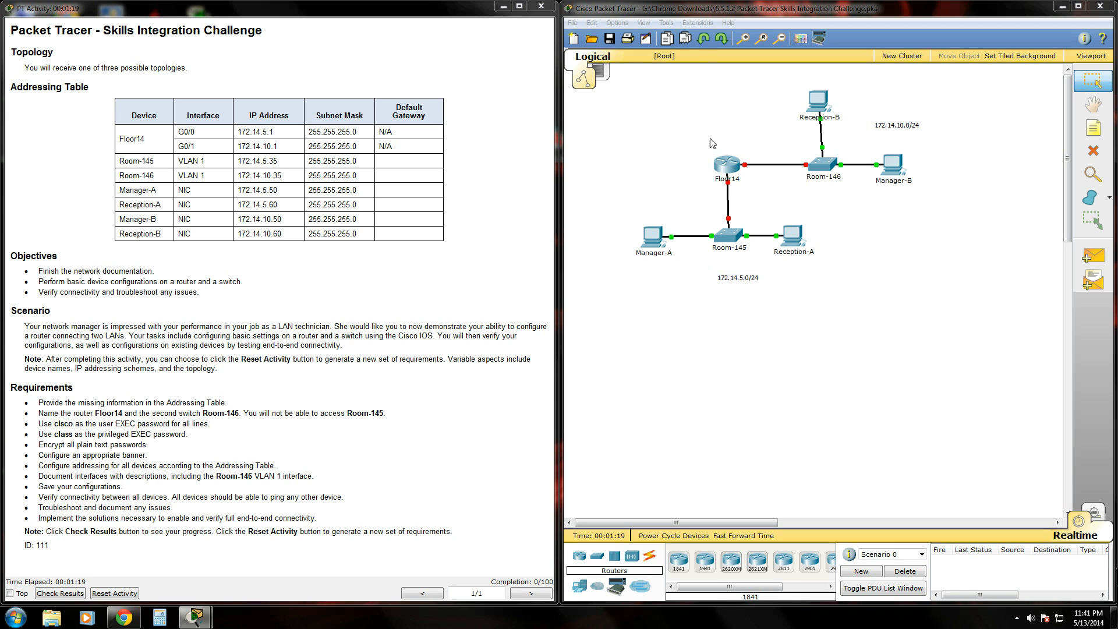
Survey the topology and highlight the requirement to name the router Floor14.
left_click_drag(622, 93, 923, 304)
left_click(922, 289)
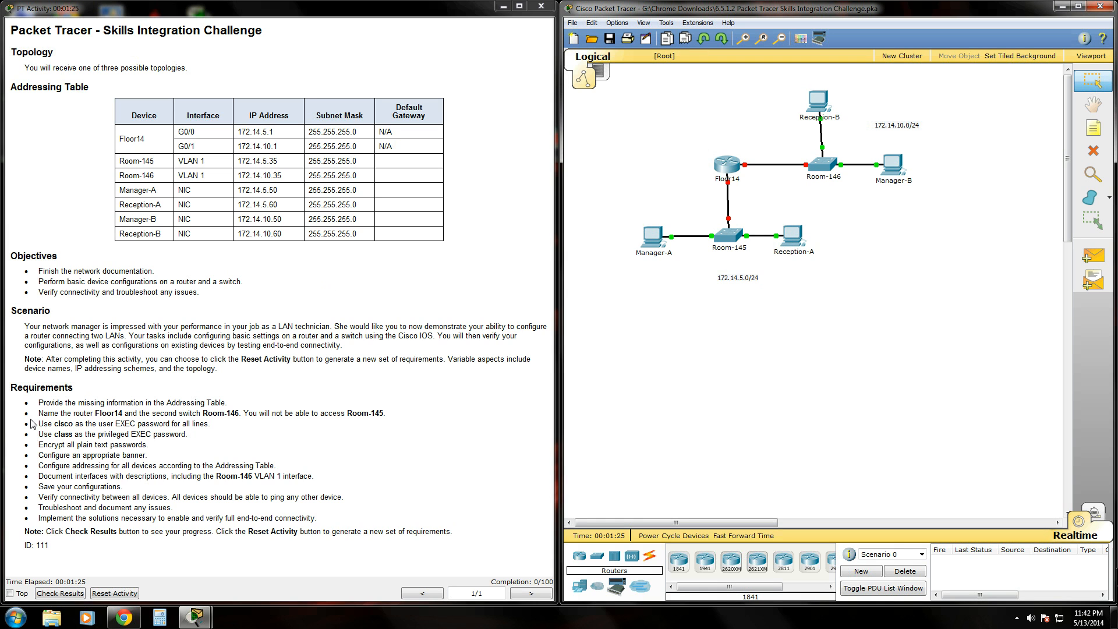
left_click_drag(38, 413, 404, 414)
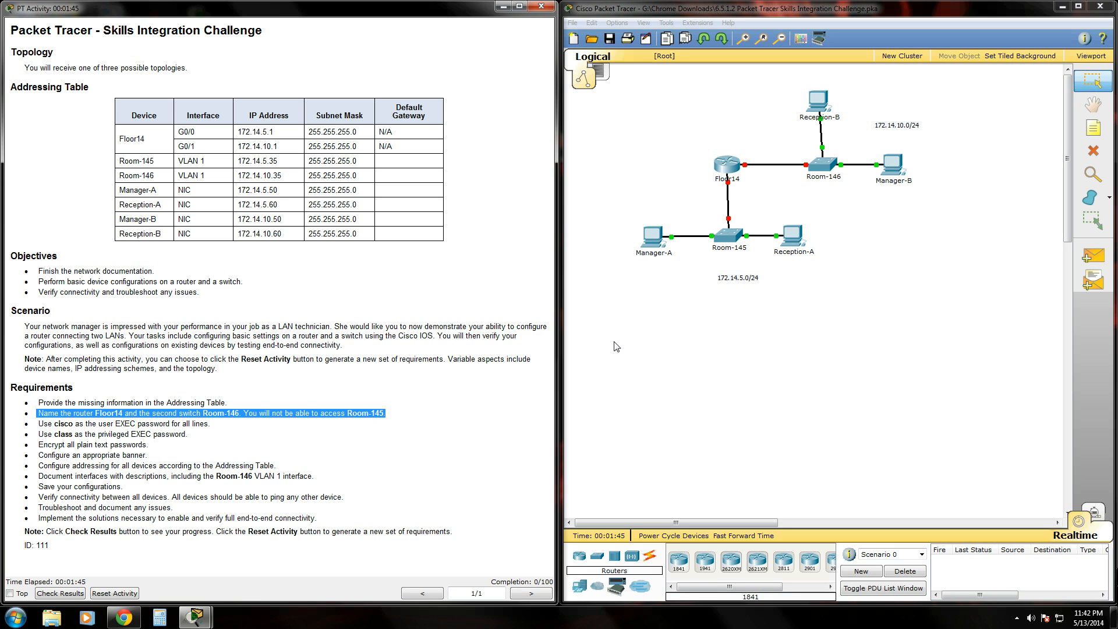
Open the Floor14 router's CLI, reach the Router> prompt, and shift the window right.
left_click(725, 169)
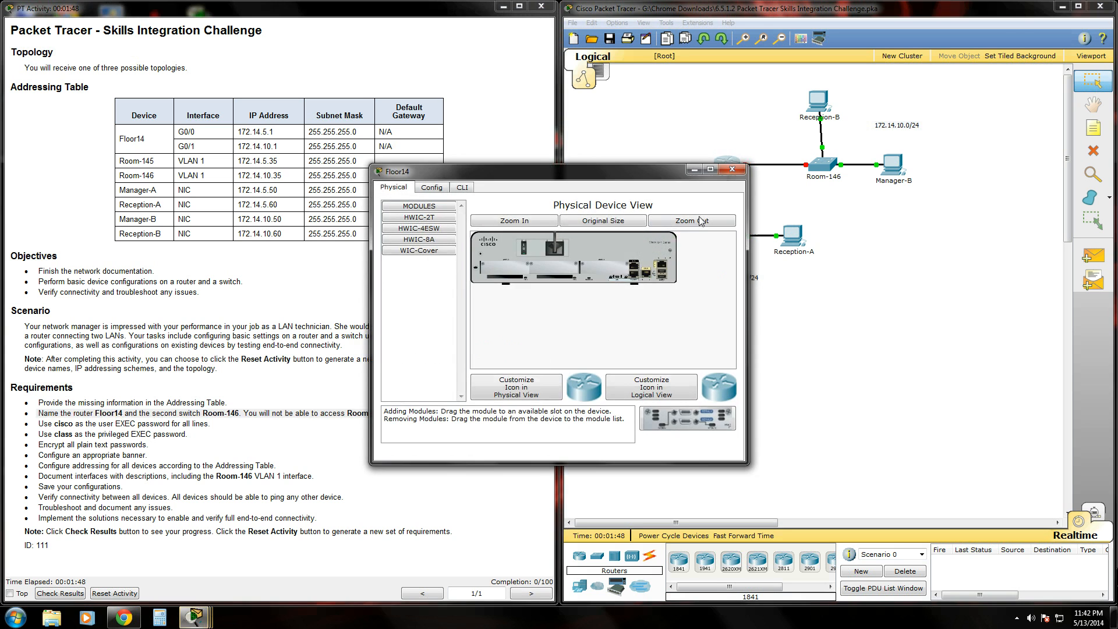
left_click(461, 189)
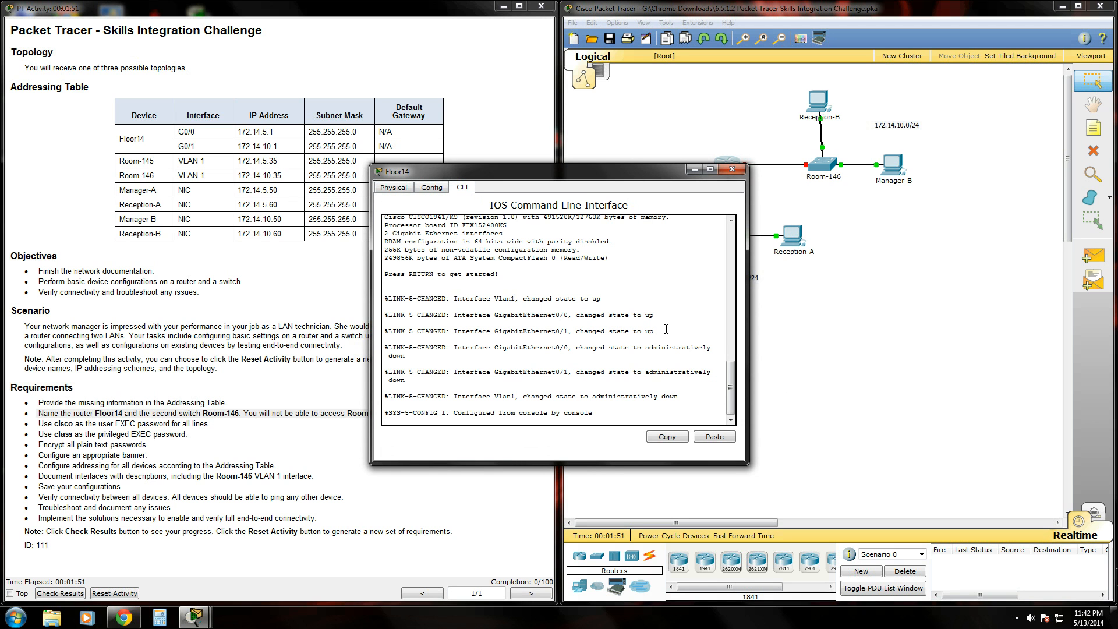
key("Return")
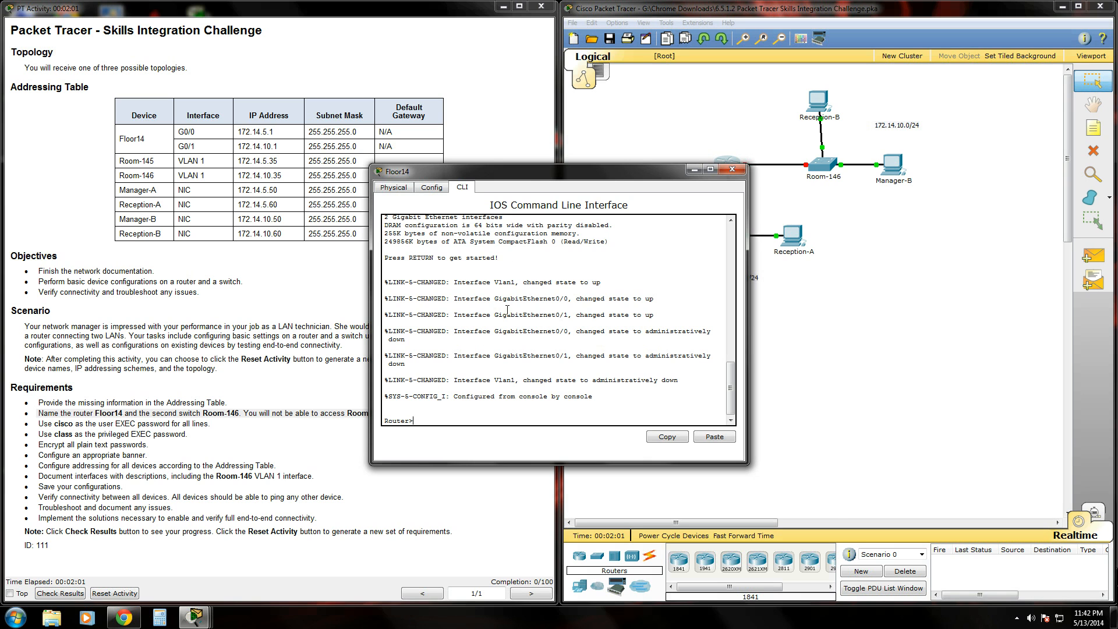
left_click_drag(533, 176, 683, 176)
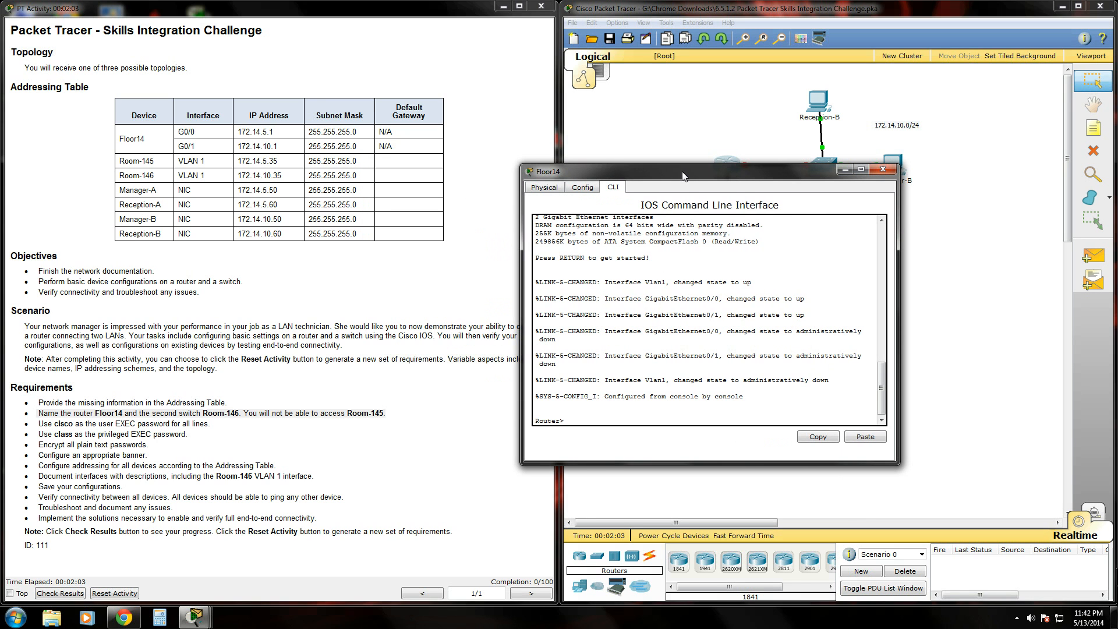
Enter privileged EXEC mode with enable, then global configuration mode with conf t.
type("nable")
key("Return")
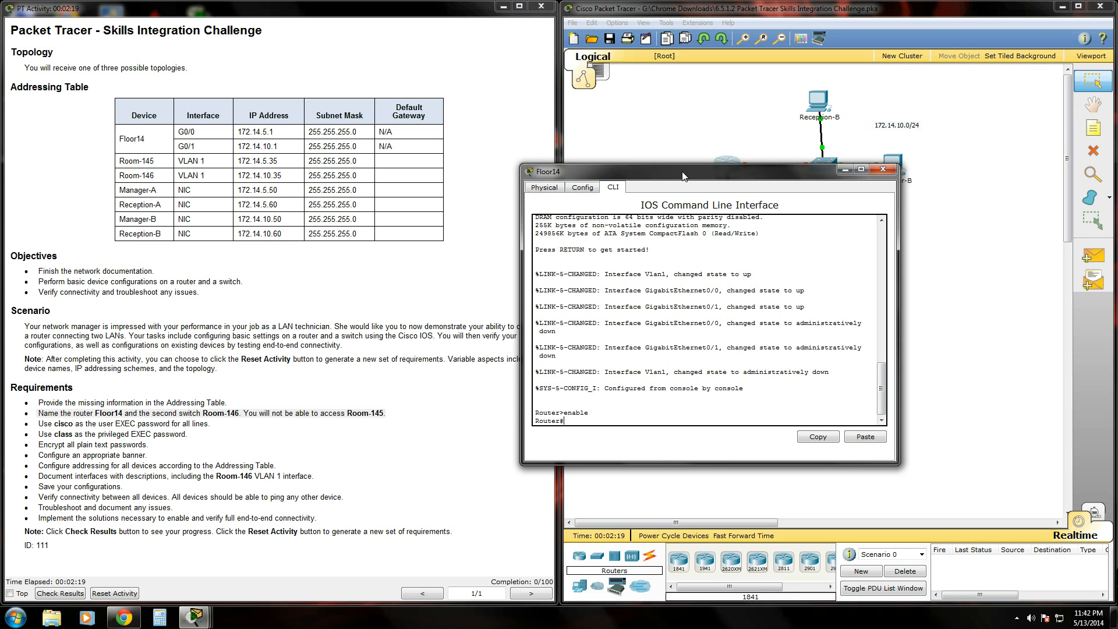
type("conf t")
key("Return")
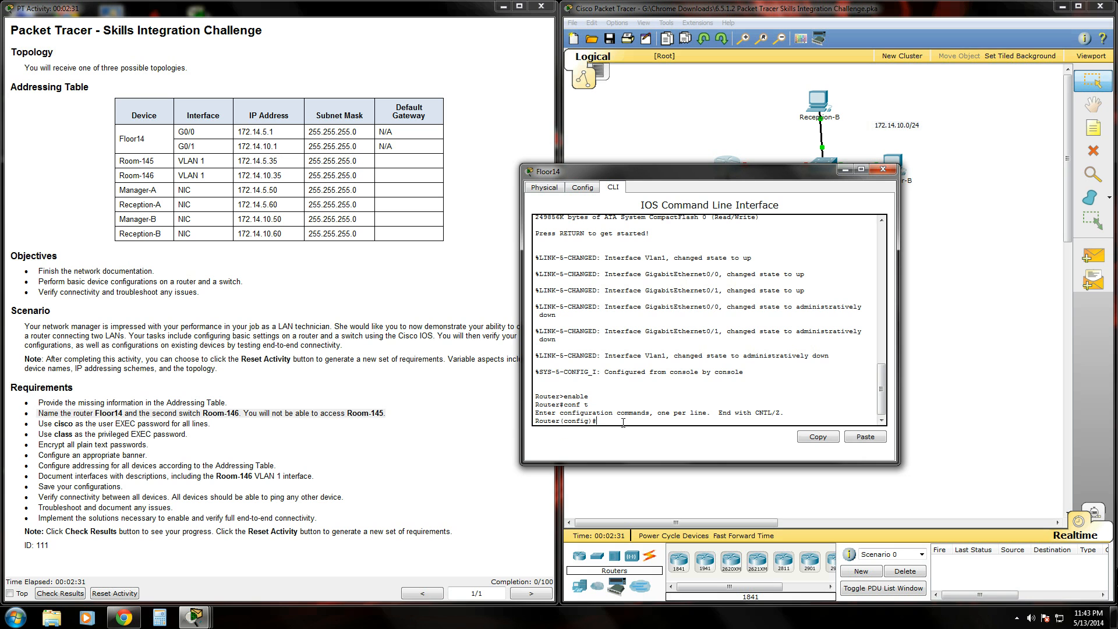
left_click_drag(696, 173, 725, 213)
left_click_drag(753, 251, 729, 154)
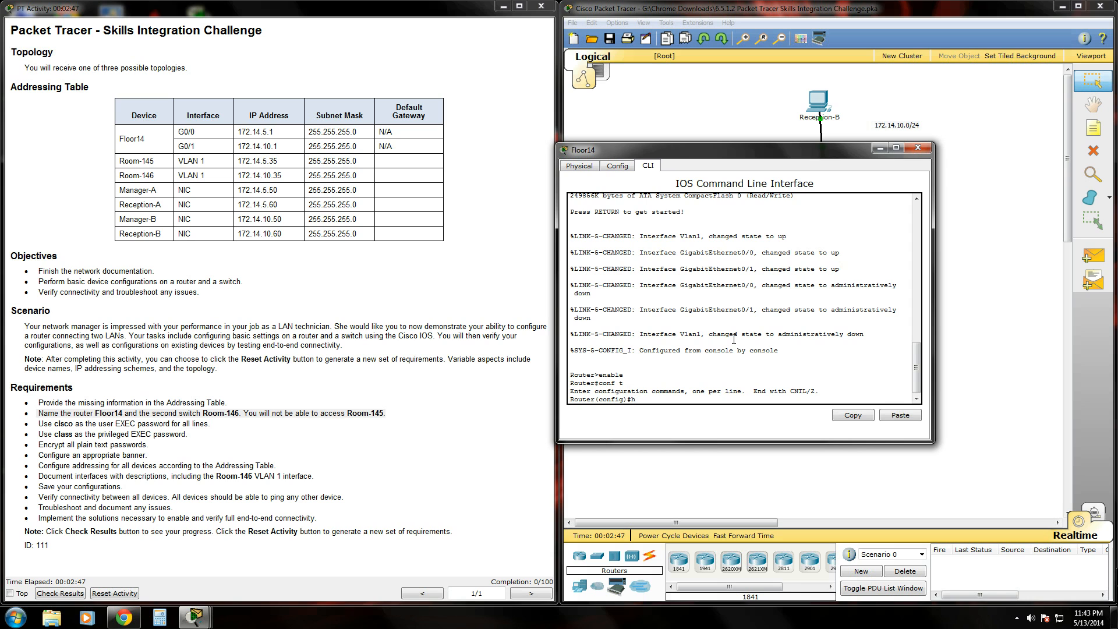
Apply hostname Floor14 and confirm the new Floor14(config)# prompt.
type("ostname Floor14")
key("Return")
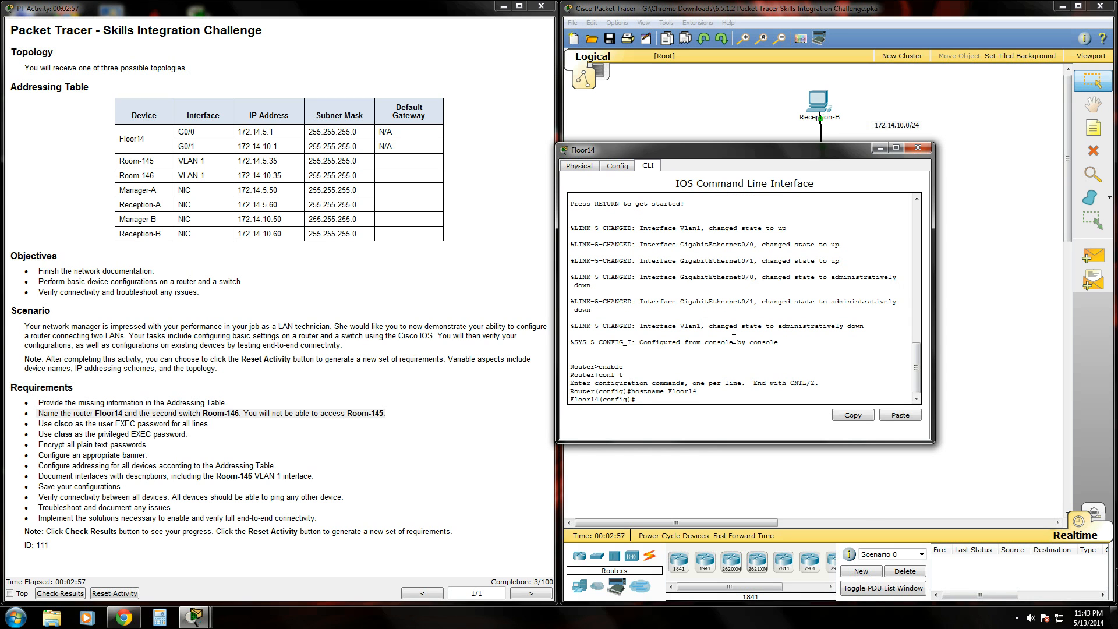
left_click_drag(570, 399, 600, 400)
left_click(650, 399)
key("Return")
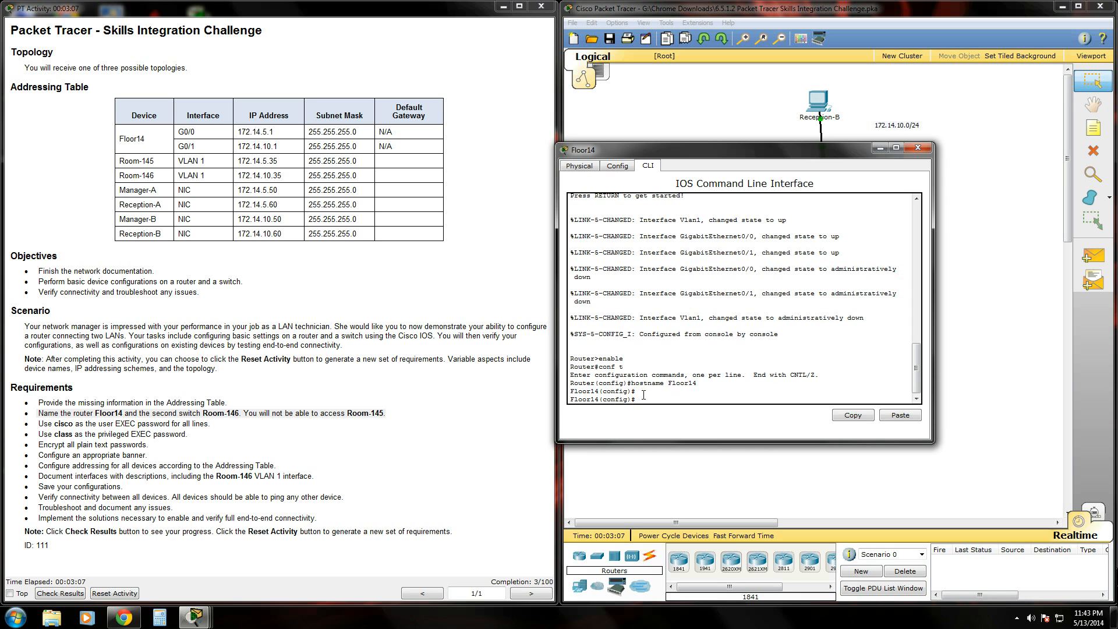
Note the user EXEC password requirement and enter line con 0 configuration.
left_click_drag(38, 423, 223, 423)
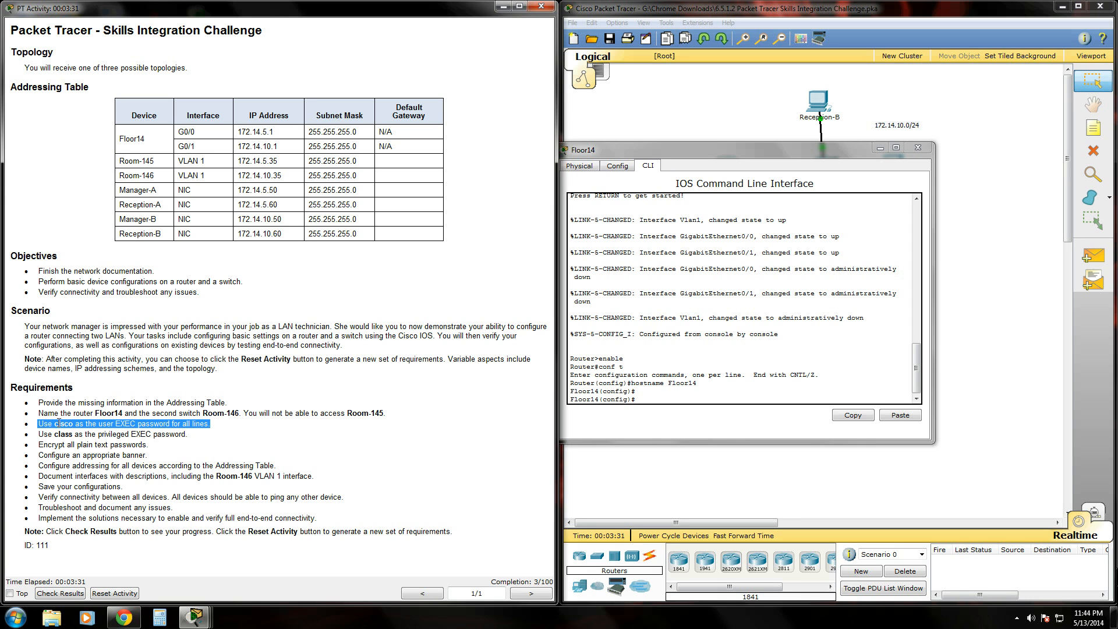
left_click(670, 398)
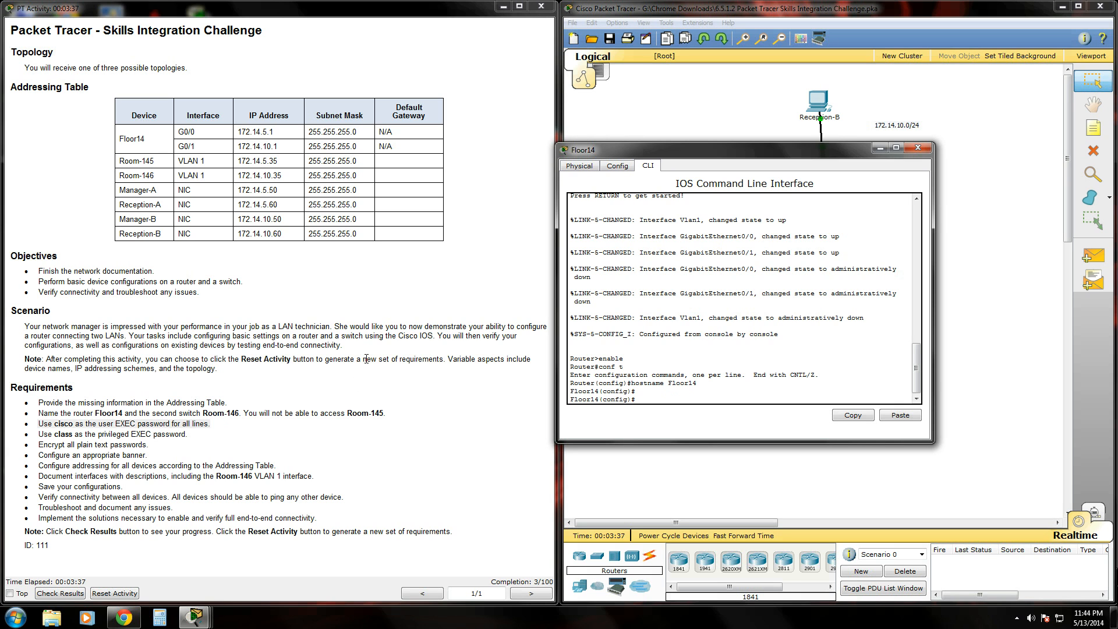
type("line con 0")
key("Return")
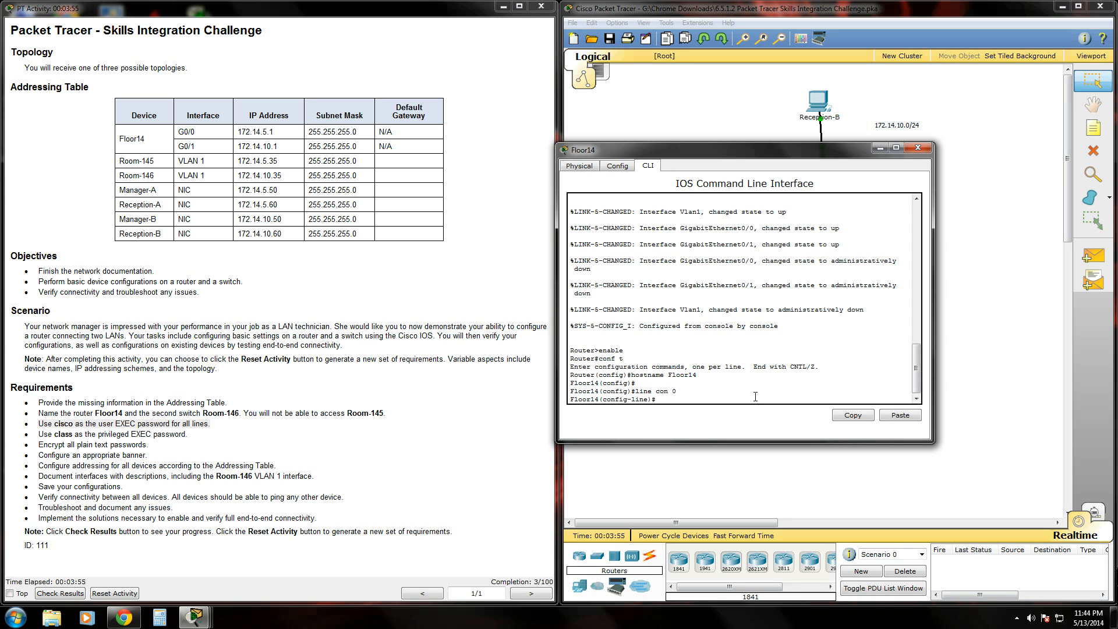
Give console line 0 the user password, require login, and type line vty 0 4.
type("password cisco")
key("Return")
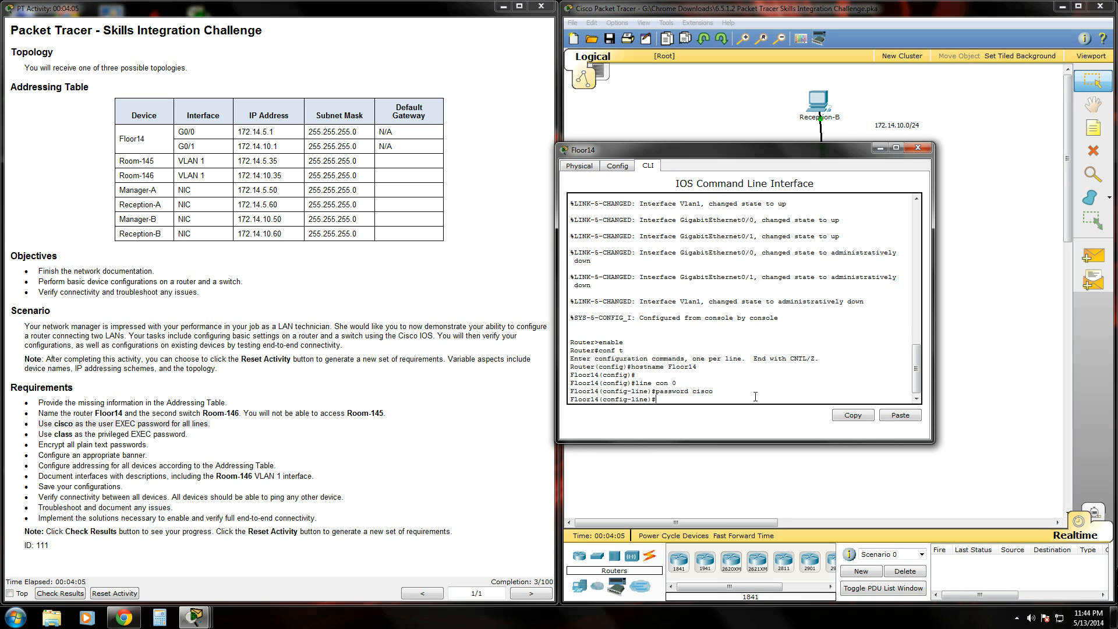
type("login")
key("Return")
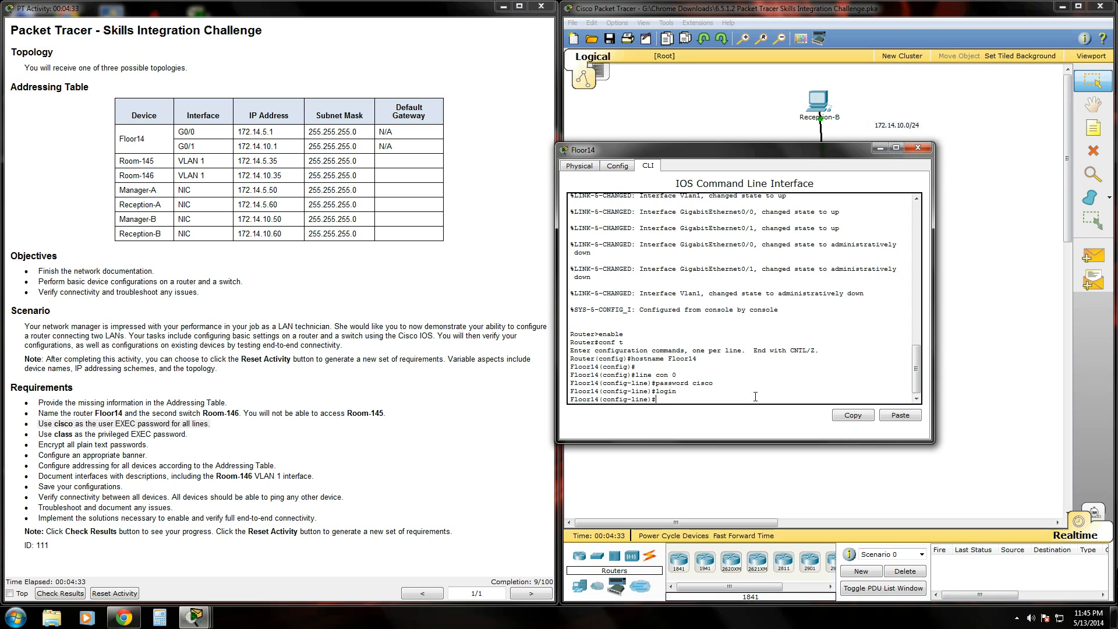
type("line vty 0 4")
Put the user password on vty lines 0 4 and require login there.
key("Return")
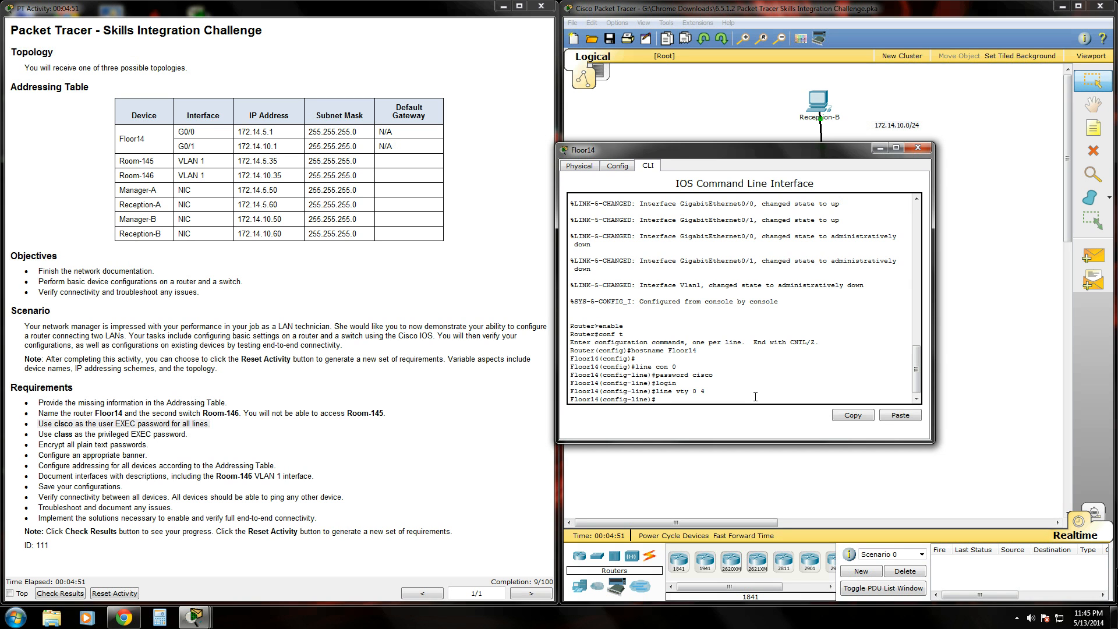
type("password cisco")
key("Return")
type("login")
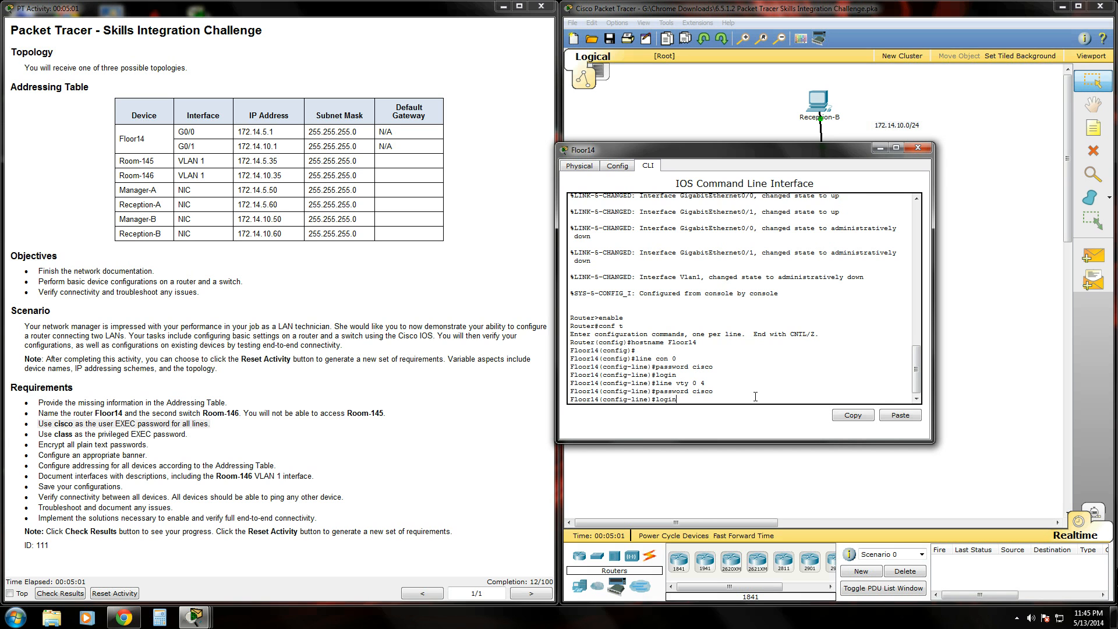
key("Return")
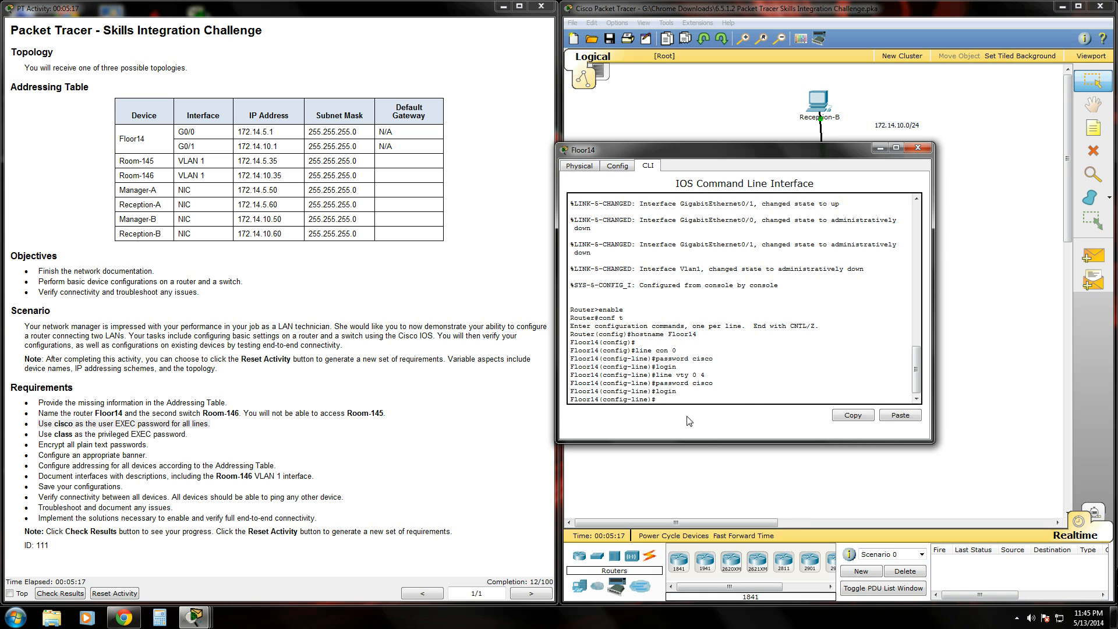
Return to privileged EXEC with end and page through the show run output.
left_click_drag(708, 151, 739, 176)
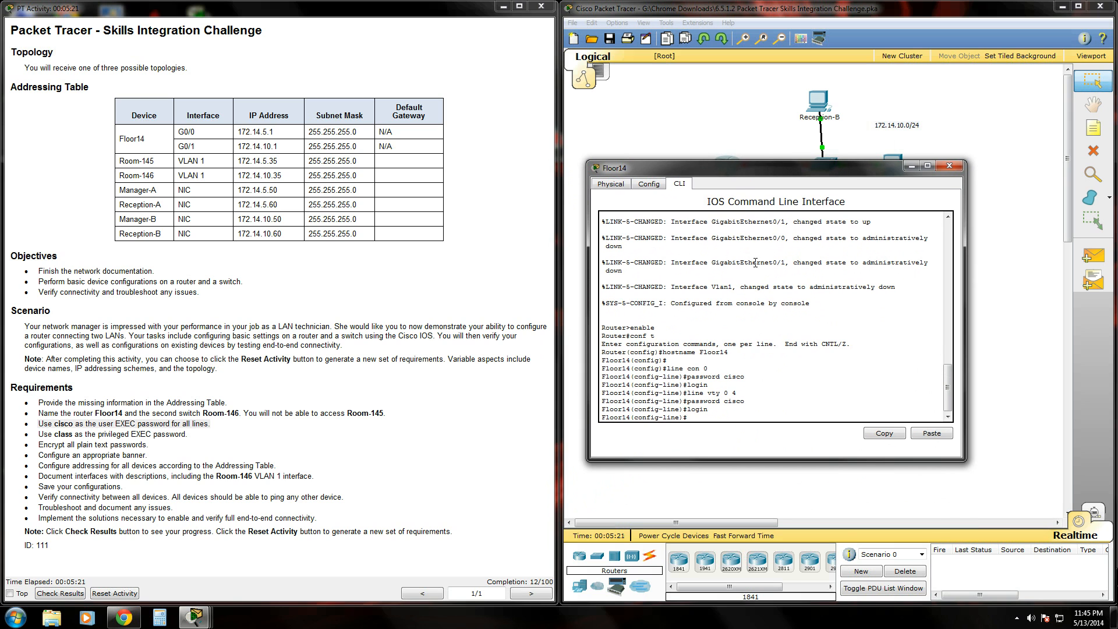
type("end")
key("Return")
type("show run")
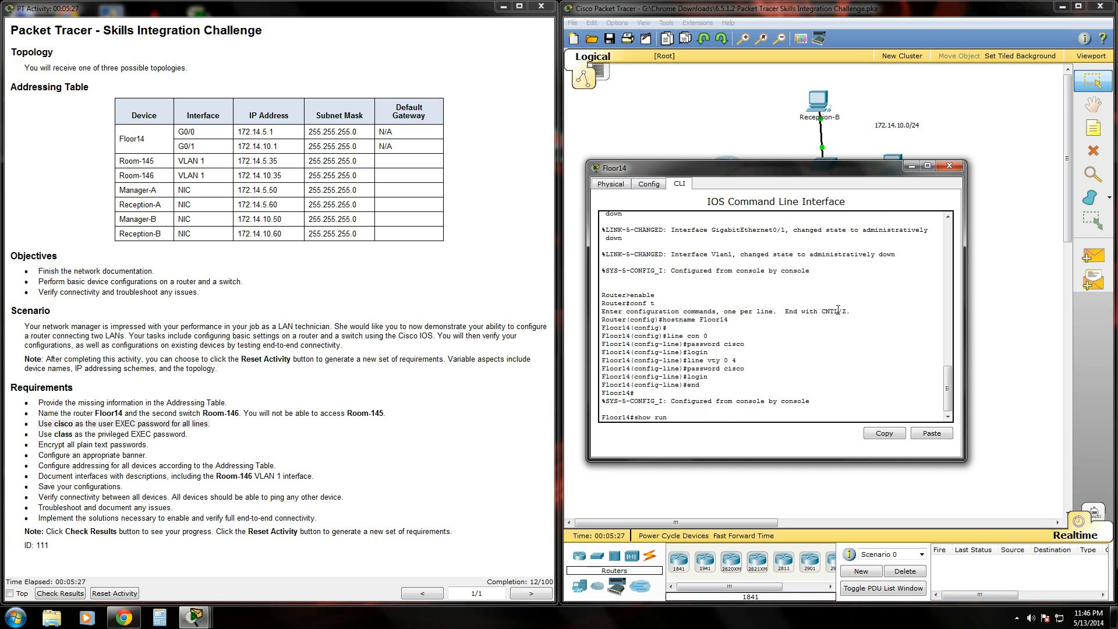
key("Return")
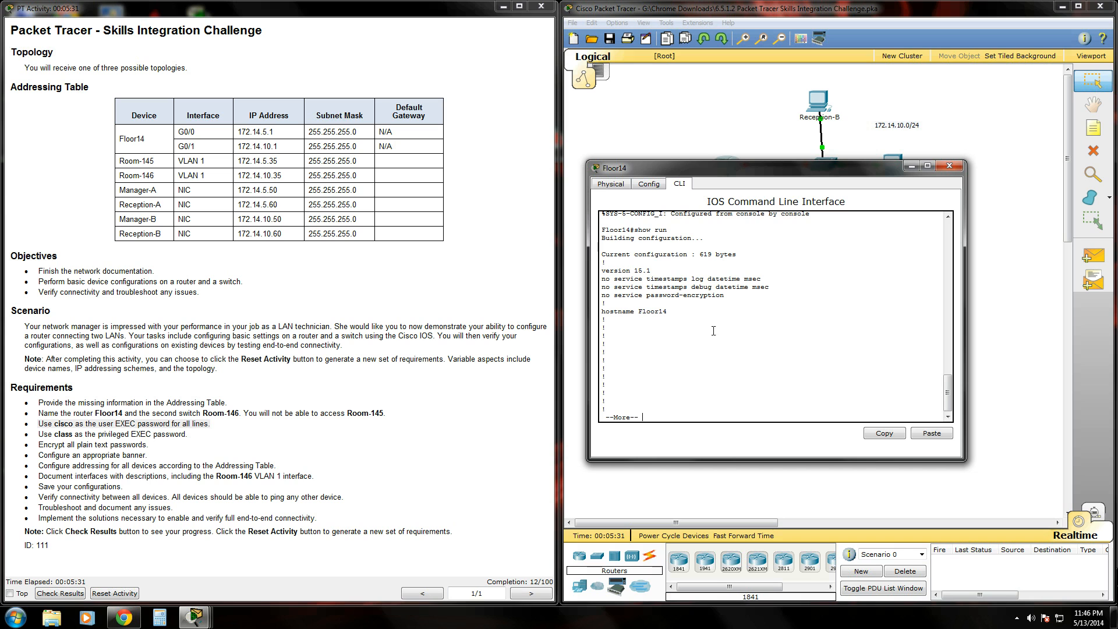
key("space")
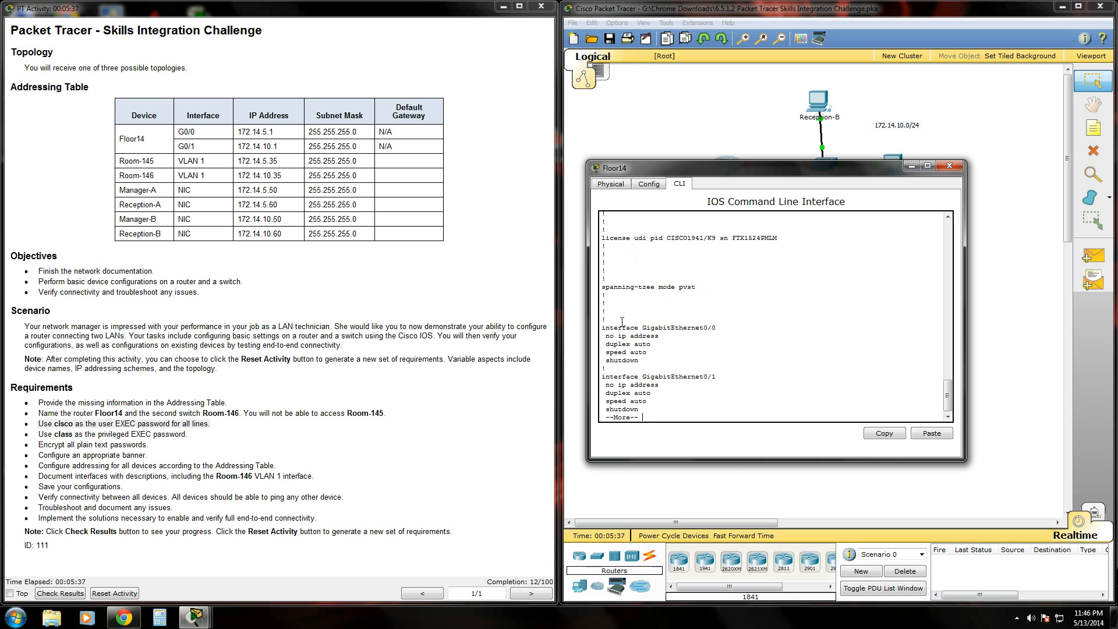
key("space")
key("space")
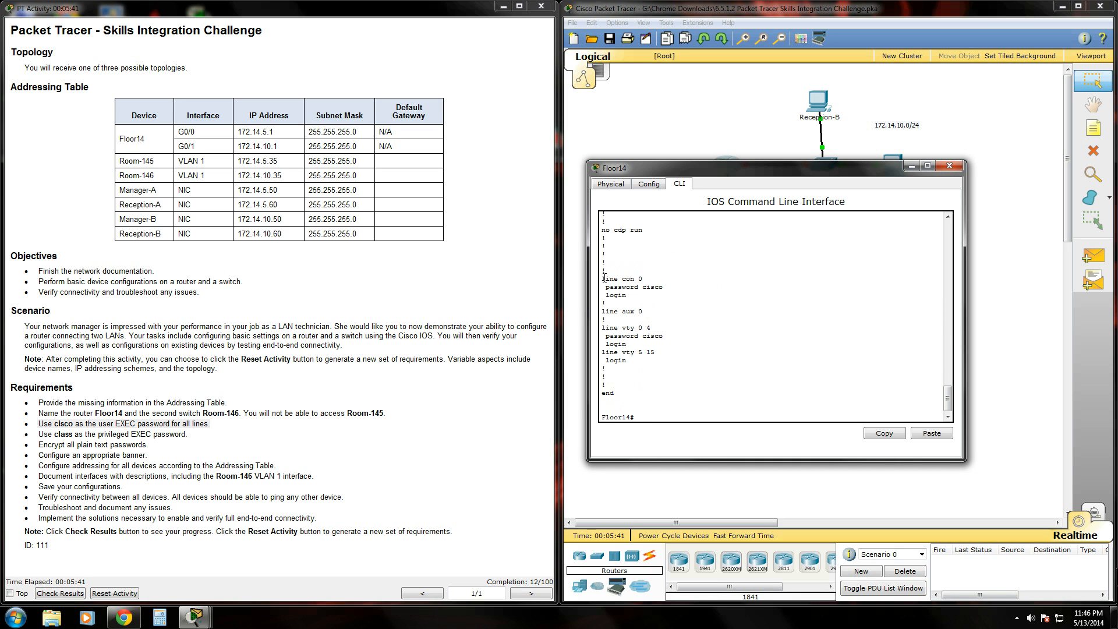
Highlight the console and vty 0 4 password and login lines in the configuration.
left_click_drag(602, 278, 670, 290)
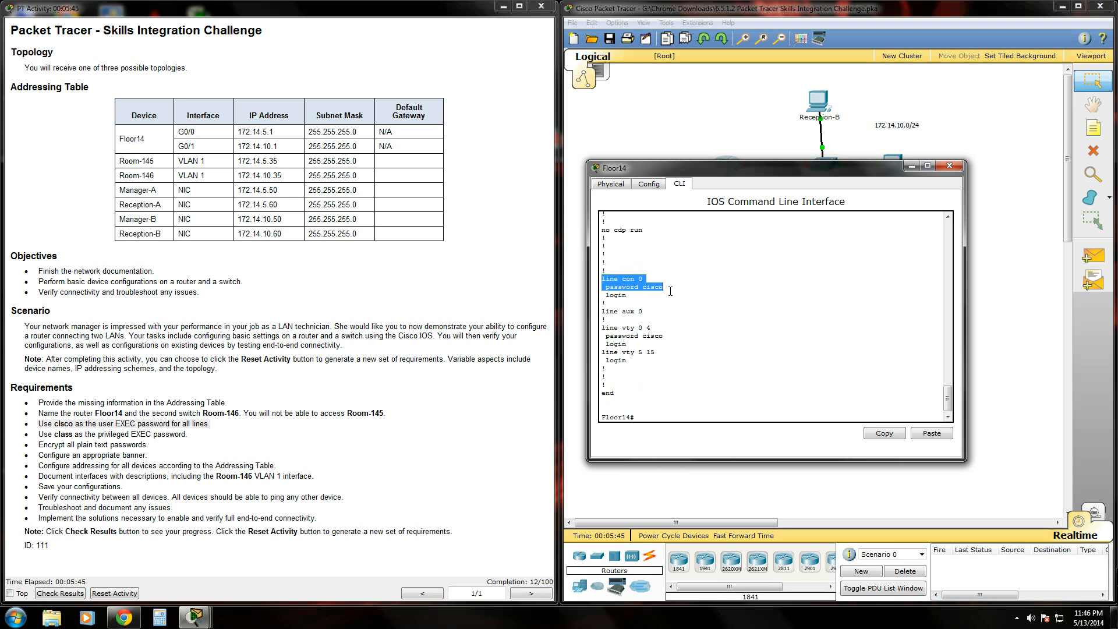
left_click_drag(605, 327, 676, 360)
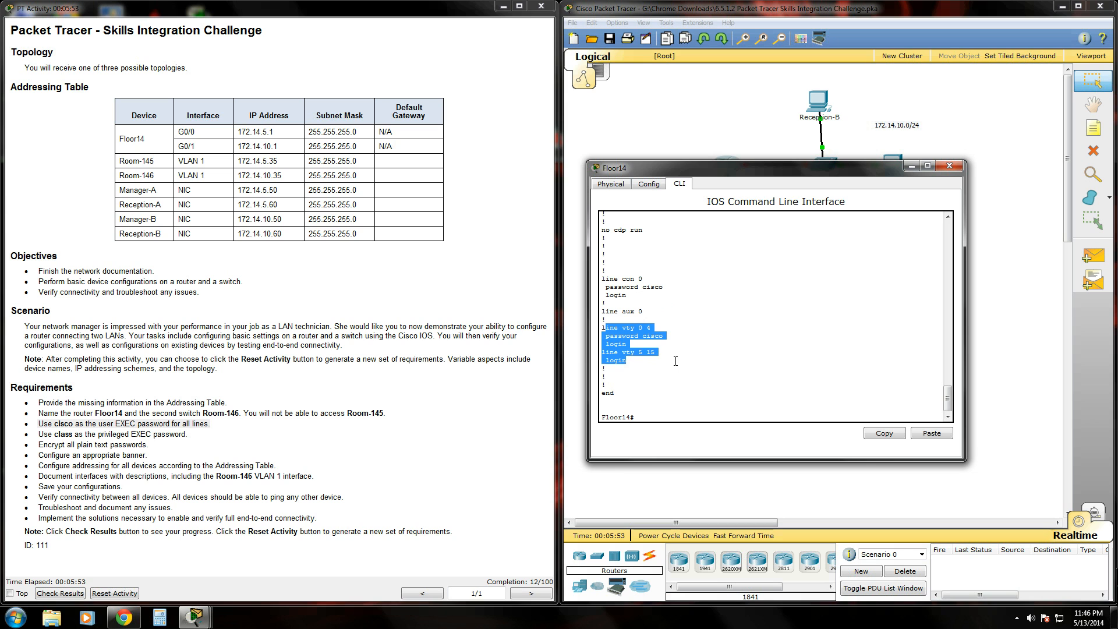
left_click_drag(703, 171, 712, 194)
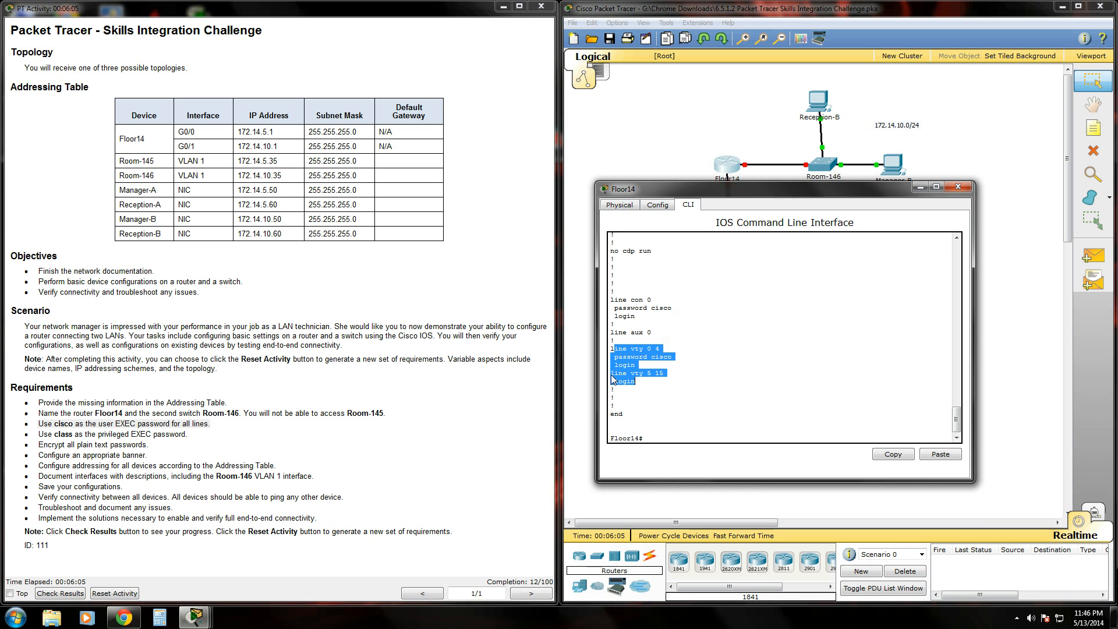
Re-enter global configuration and select vty lines 5 15.
left_click(701, 435)
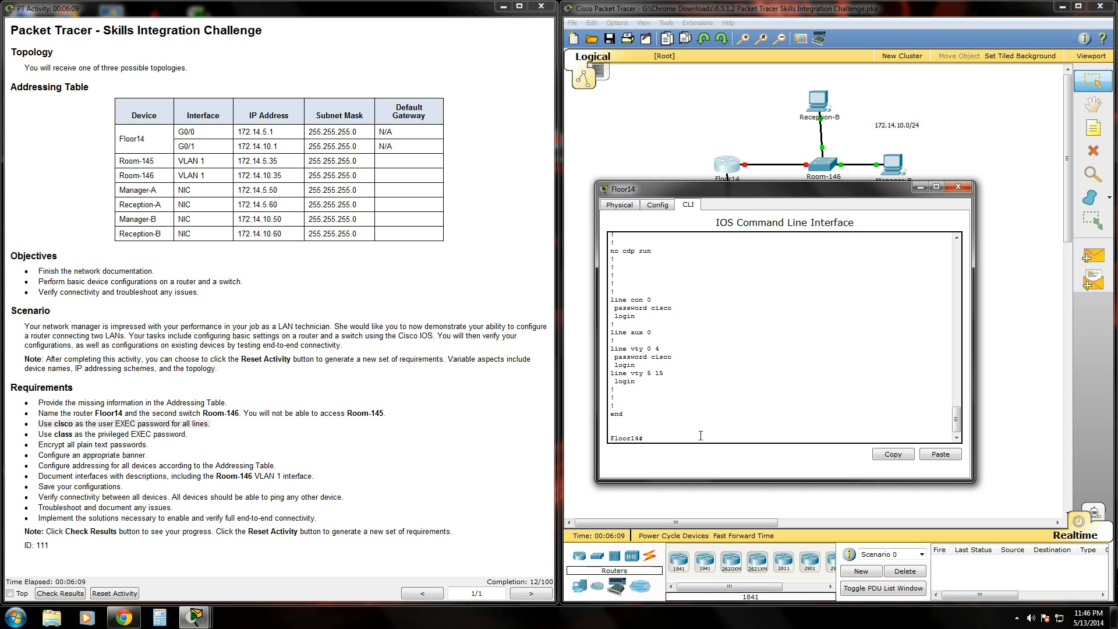
type("conf t")
key("Return")
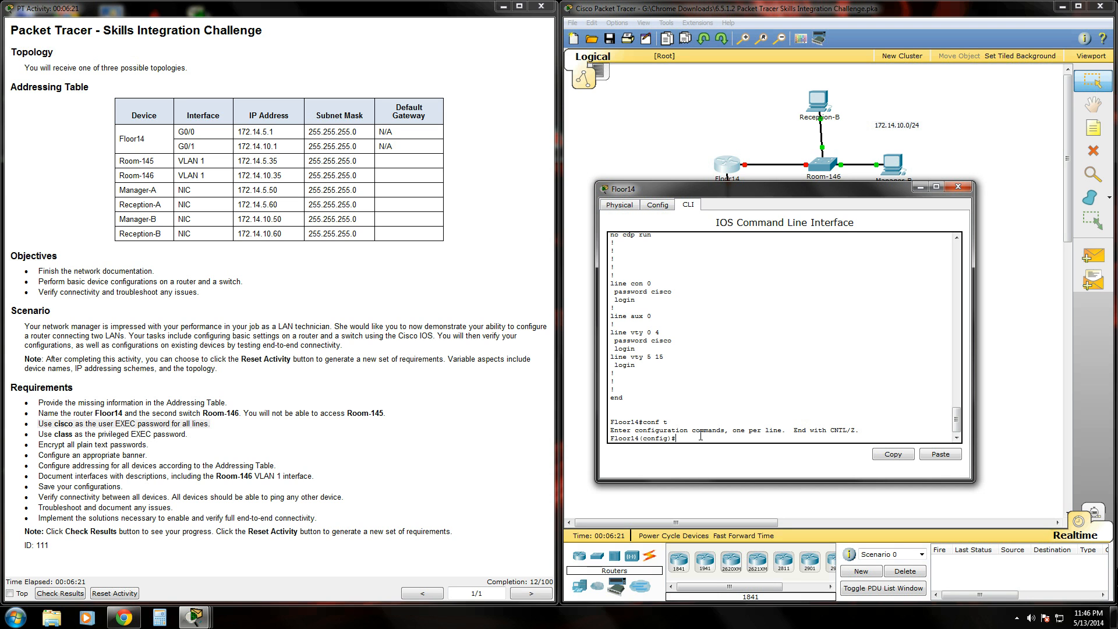
type("ine vty 5 15")
key("Return")
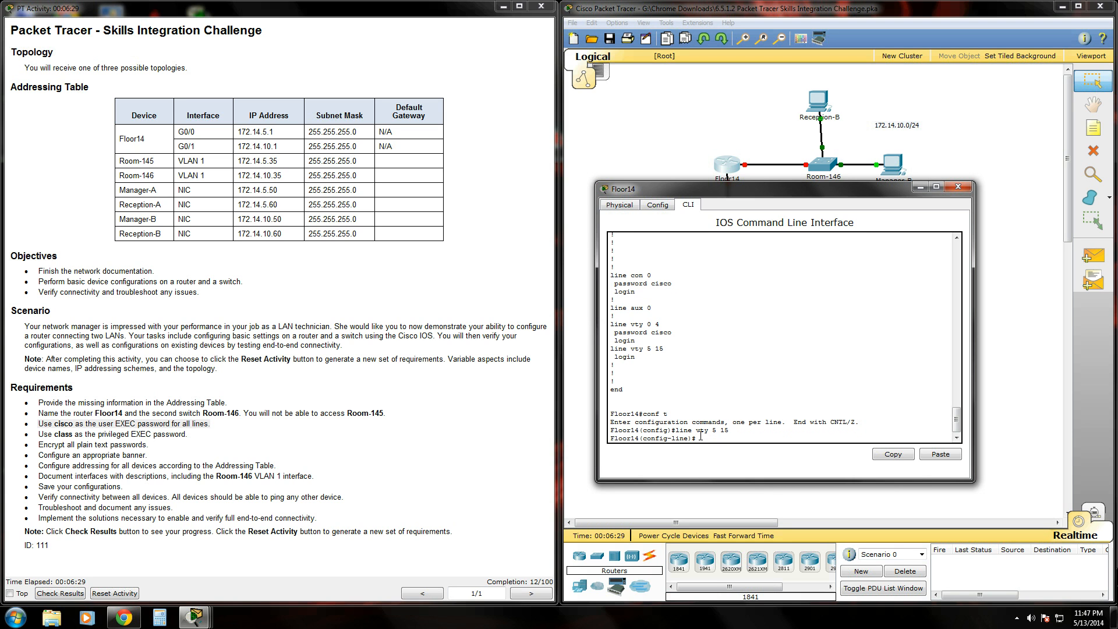
Give vty lines 5 15 the user password, require login, and exit with end.
type("password cisco")
key("Return")
type("login")
key("Return")
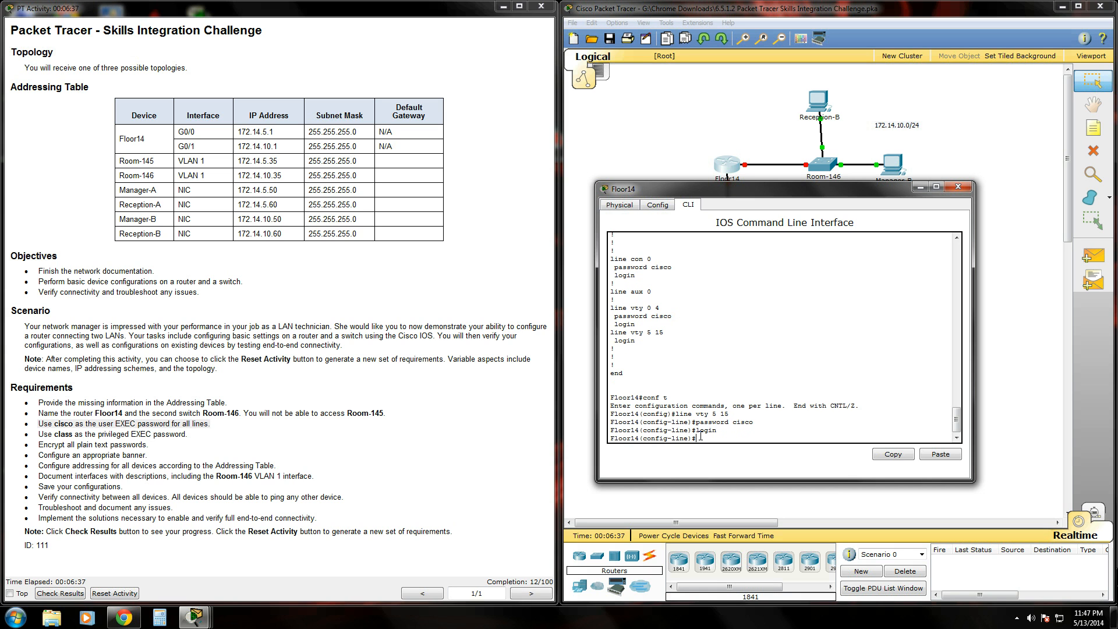
type("end")
key("Return")
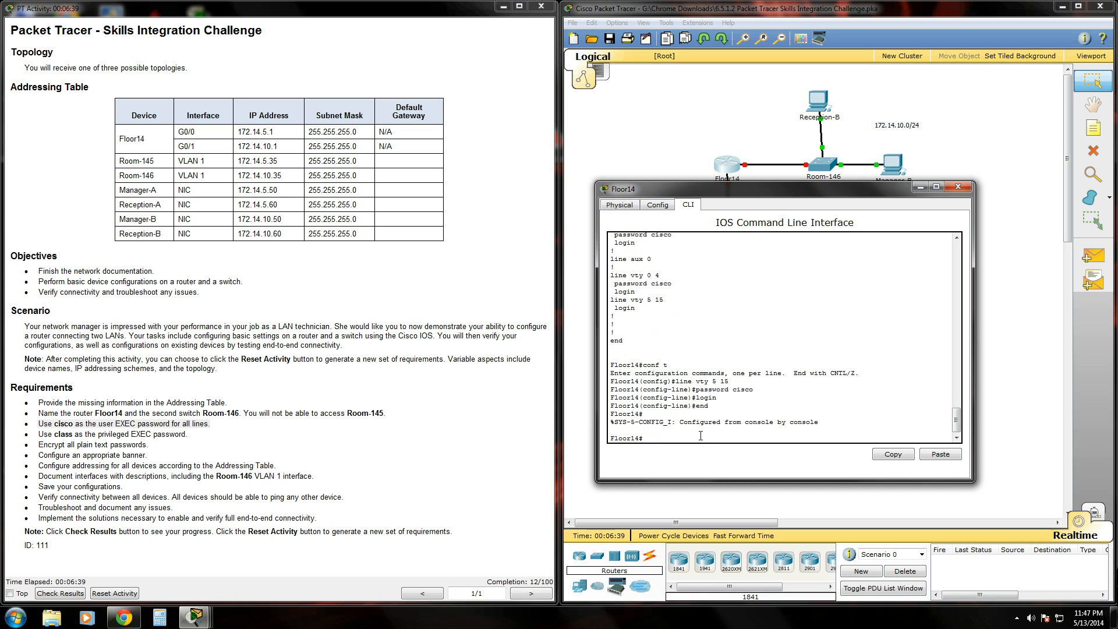
Display the full running configuration with show run, paging to the end.
type("show run")
key("Return")
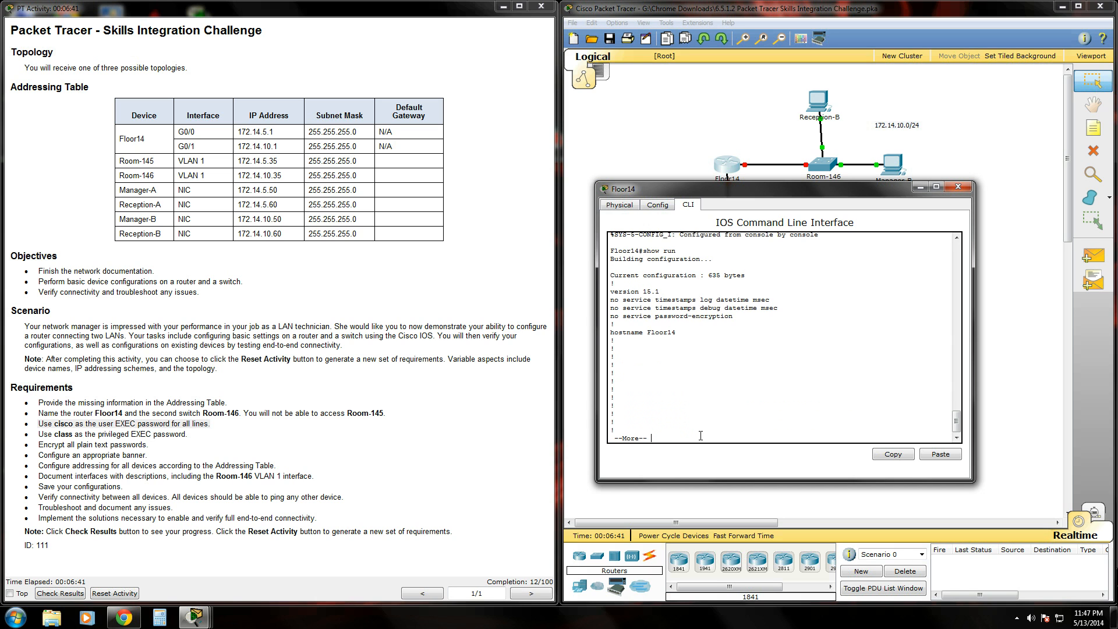
key("space")
key("space")
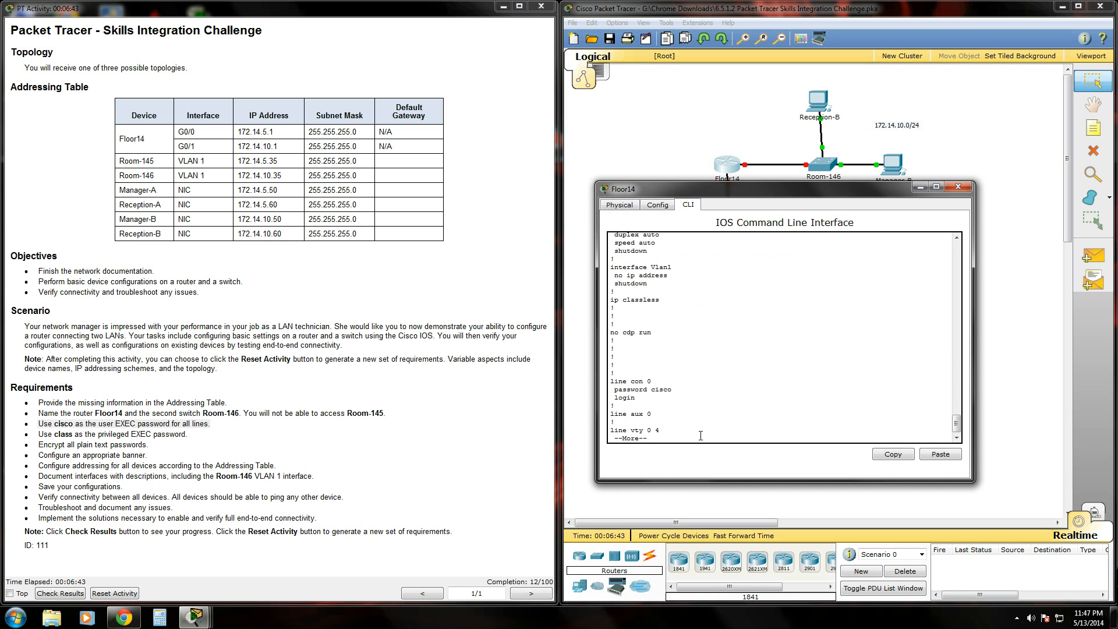
key("space")
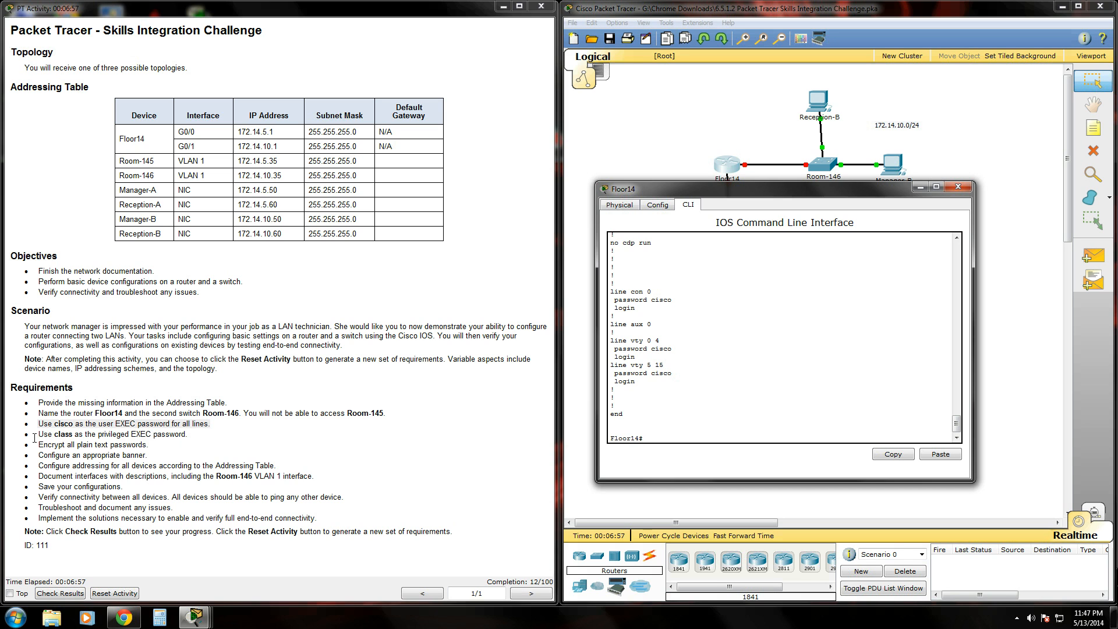
Mark the privileged EXEC password requirement and return focus to the Floor14 CLI.
left_click_drag(37, 435, 209, 435)
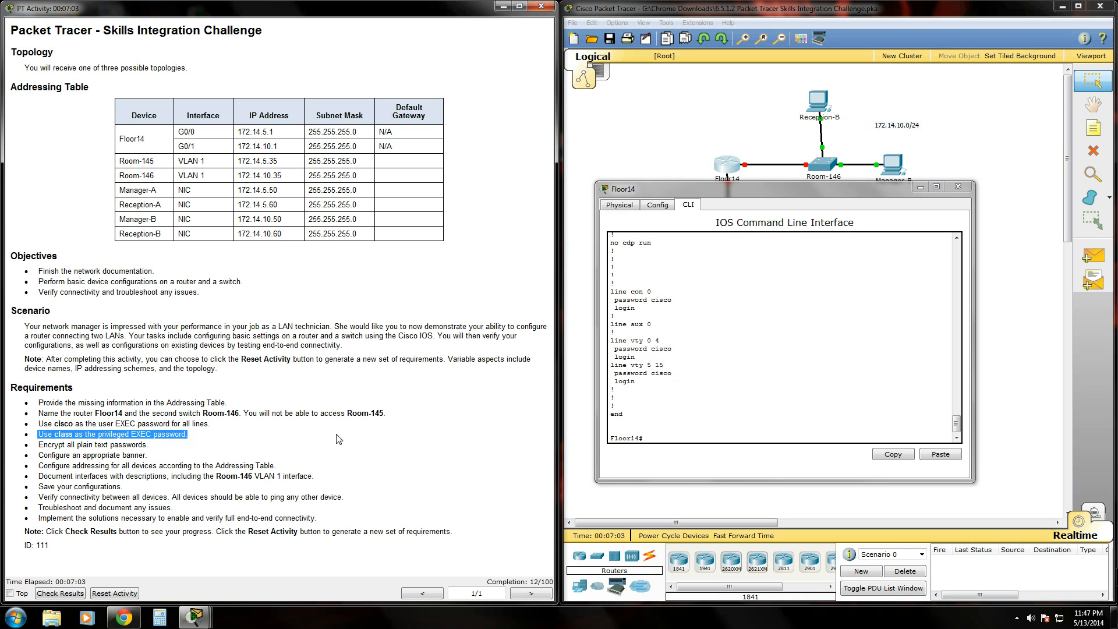
left_click(683, 436)
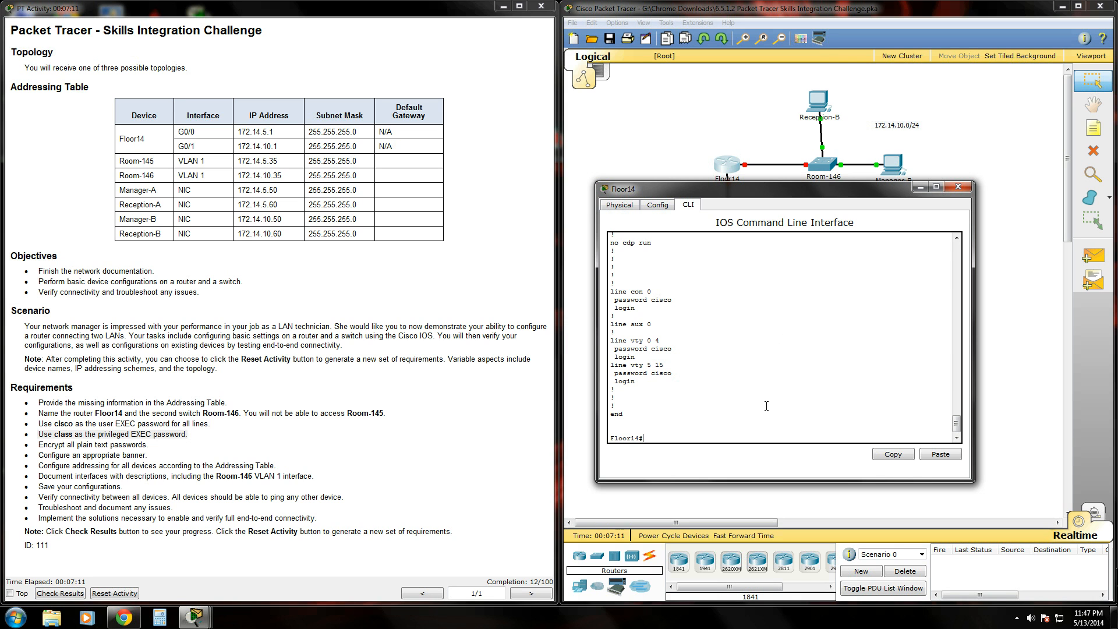
left_click_drag(753, 195, 746, 148)
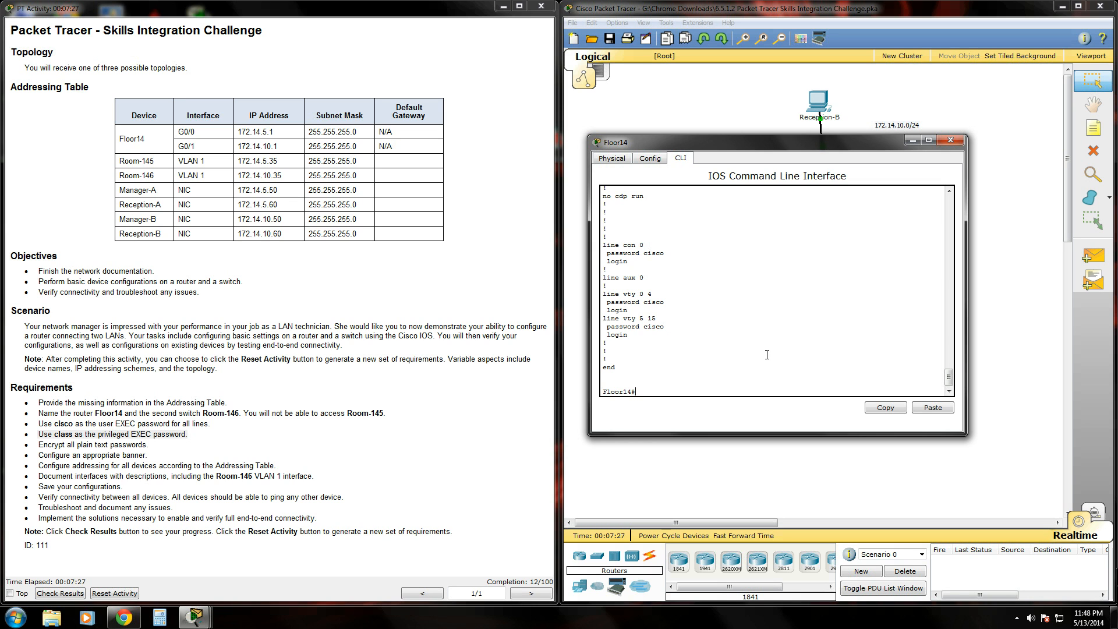
Configure the privileged EXEC enable secret, leave configuration mode, and log out with exit.
type("conf t")
key("Return")
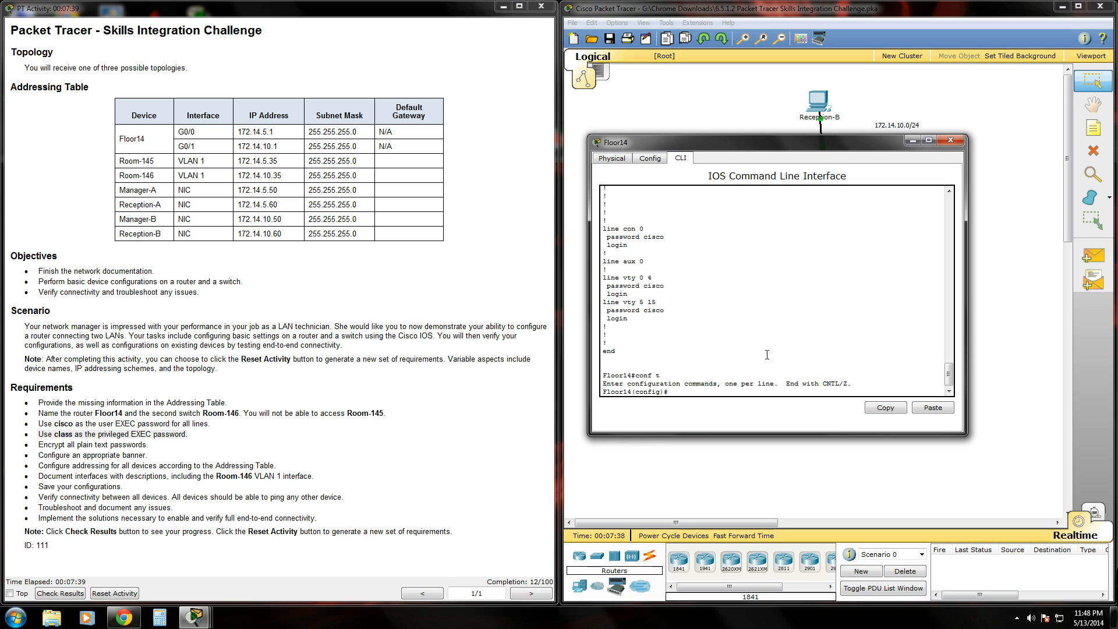
type("nable secret class")
key("Return")
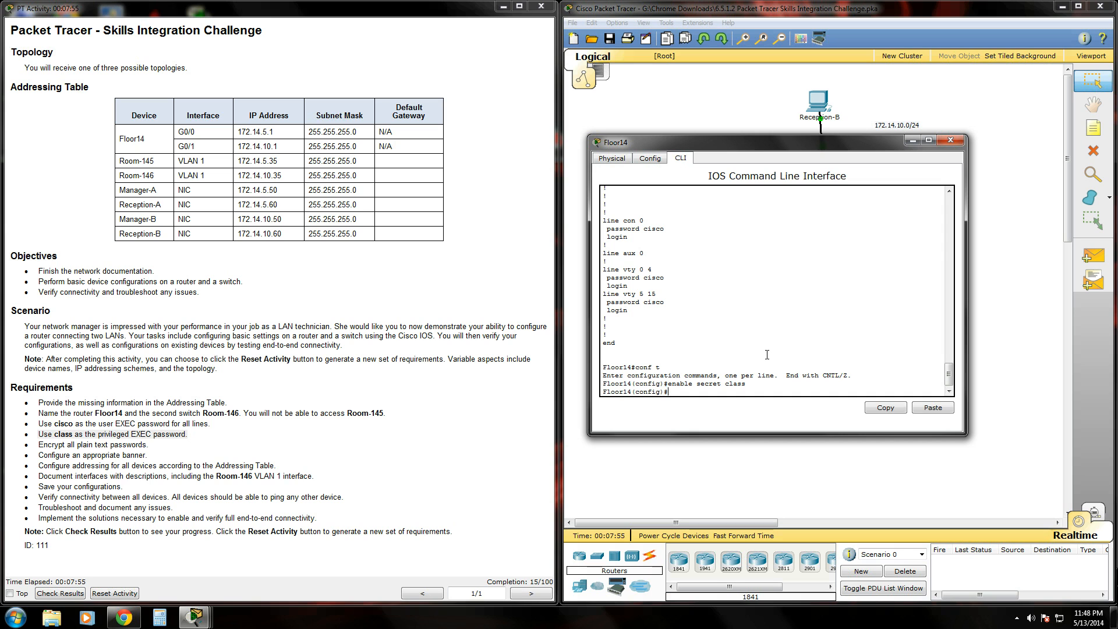
type("end")
key("Return")
type("exi")
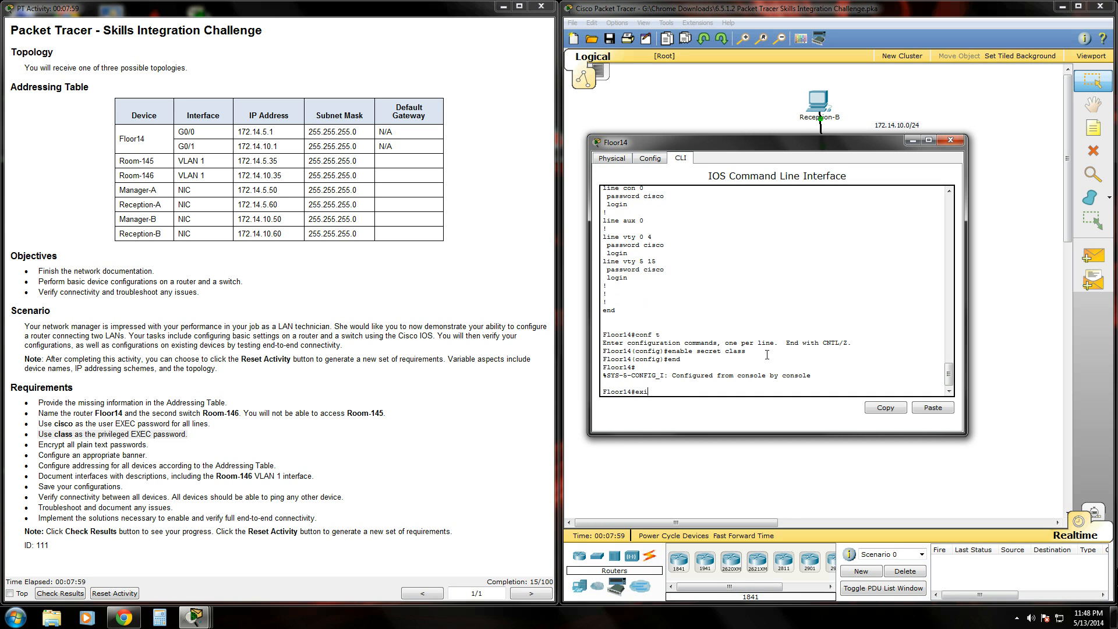
type("x")
key("Return")
key("Return")
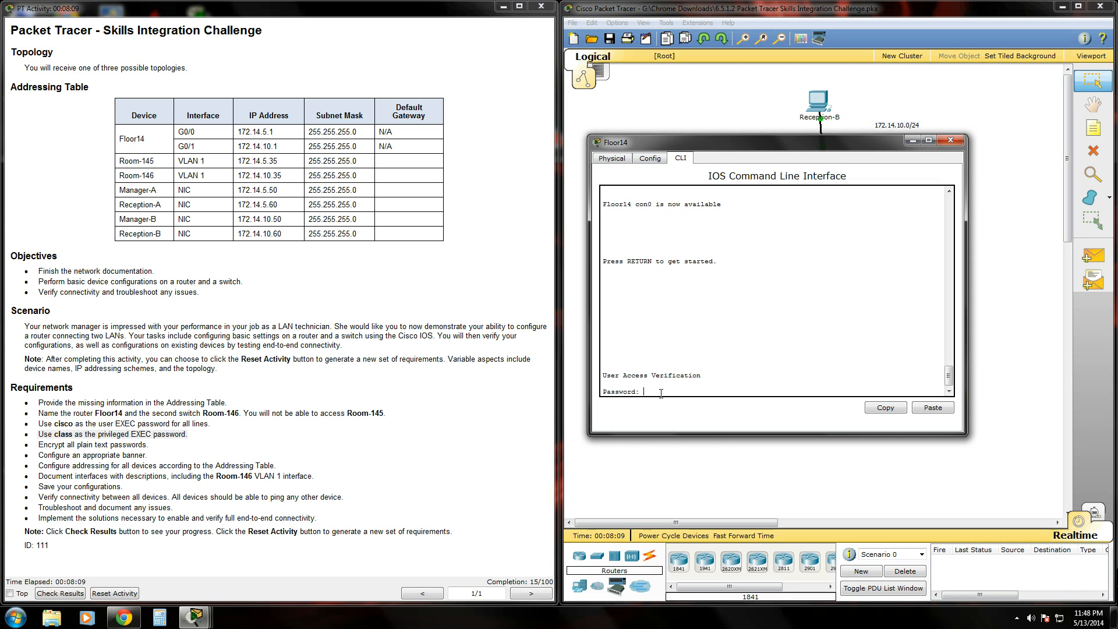
Log in with the console password, then enable with the new secret to reach Floor14#.
type("cisco")
key("Return")
type("enable")
key("Return")
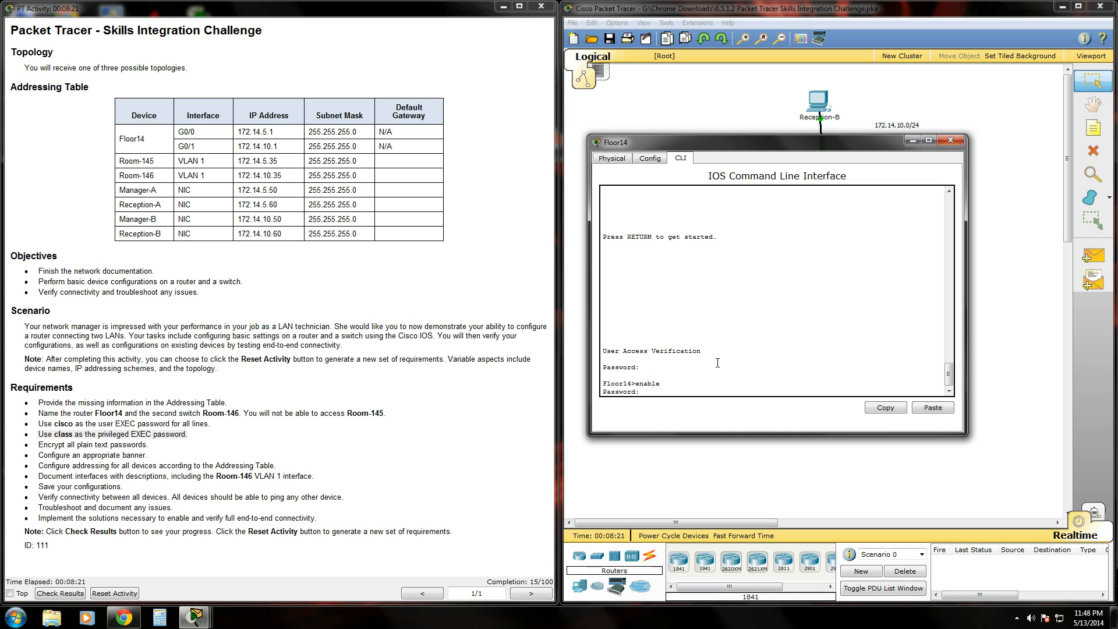
key("Return")
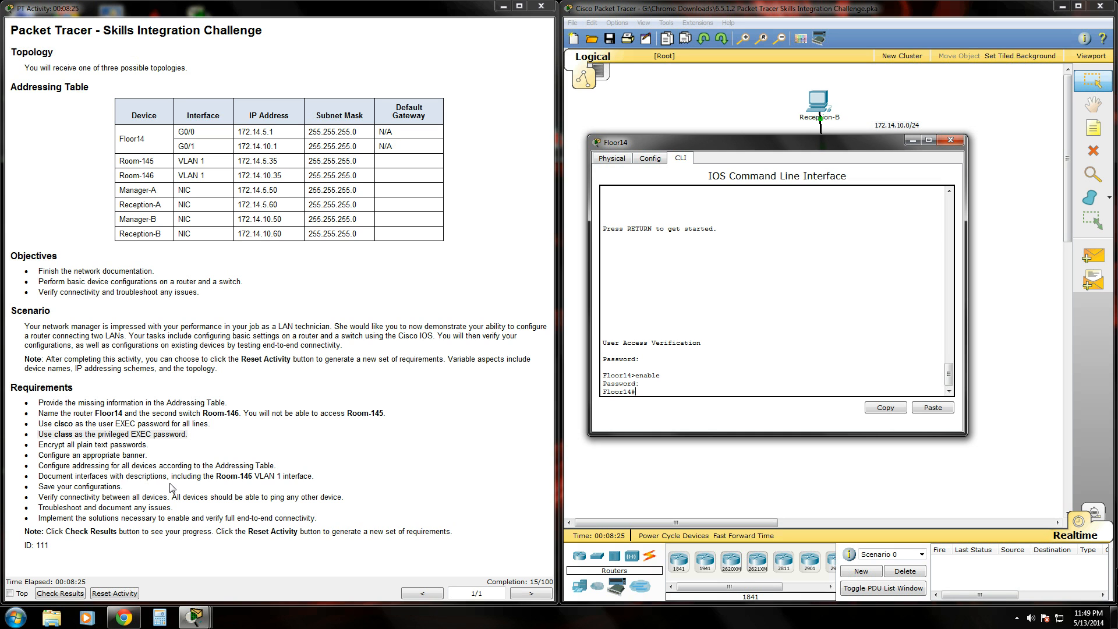
left_click_drag(36, 445, 162, 444)
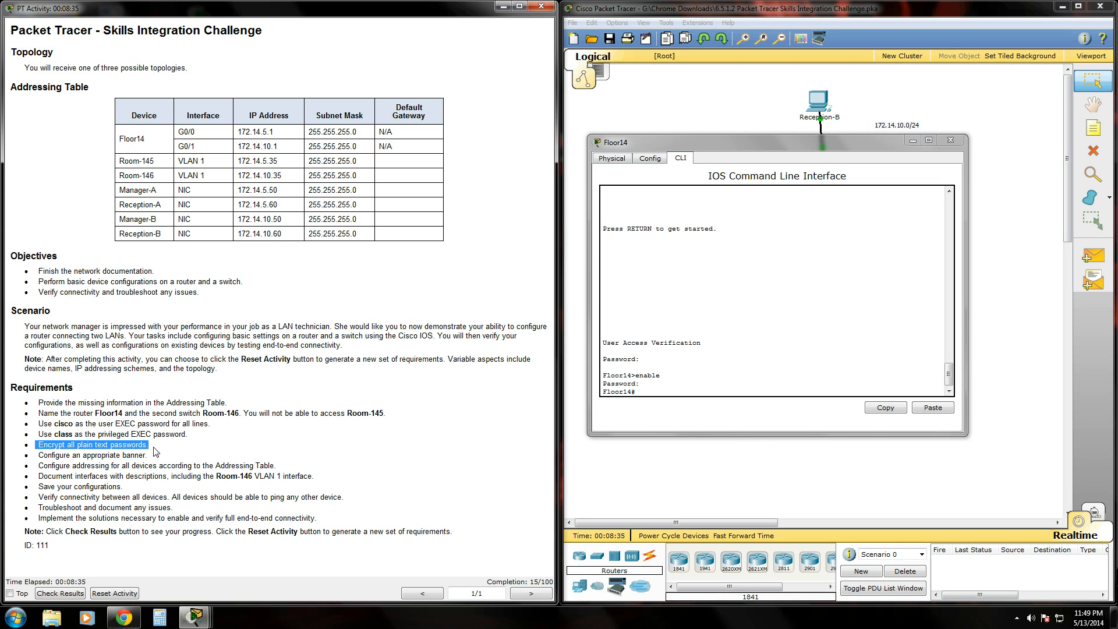
Enter conf t and apply service password-encryption at the Floor14(config)# prompt.
left_click(664, 393)
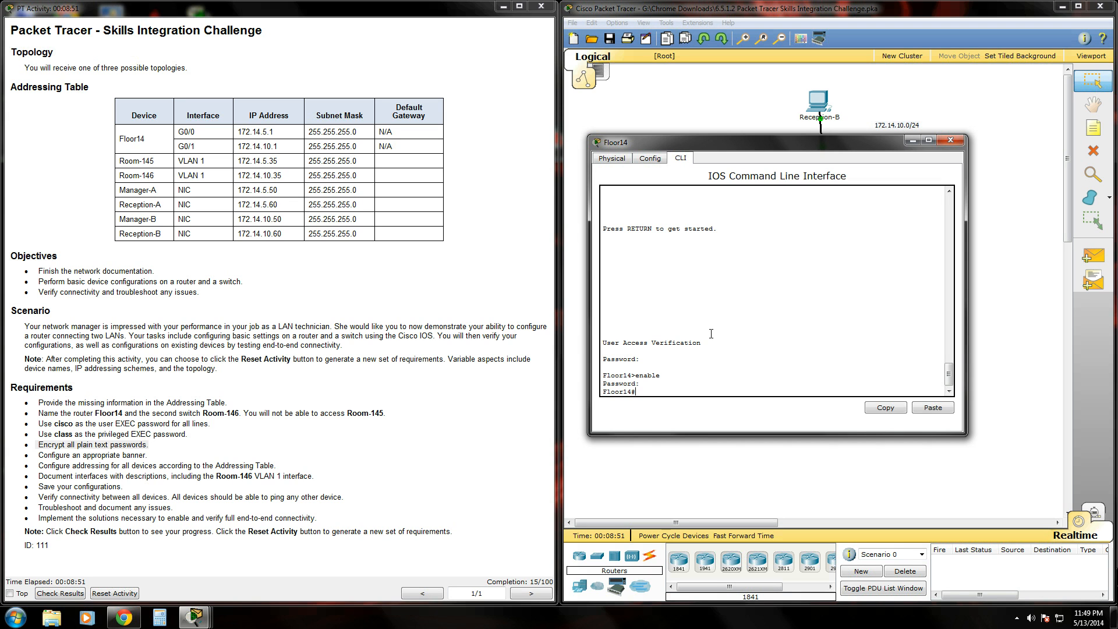
type("conf t")
key("Return")
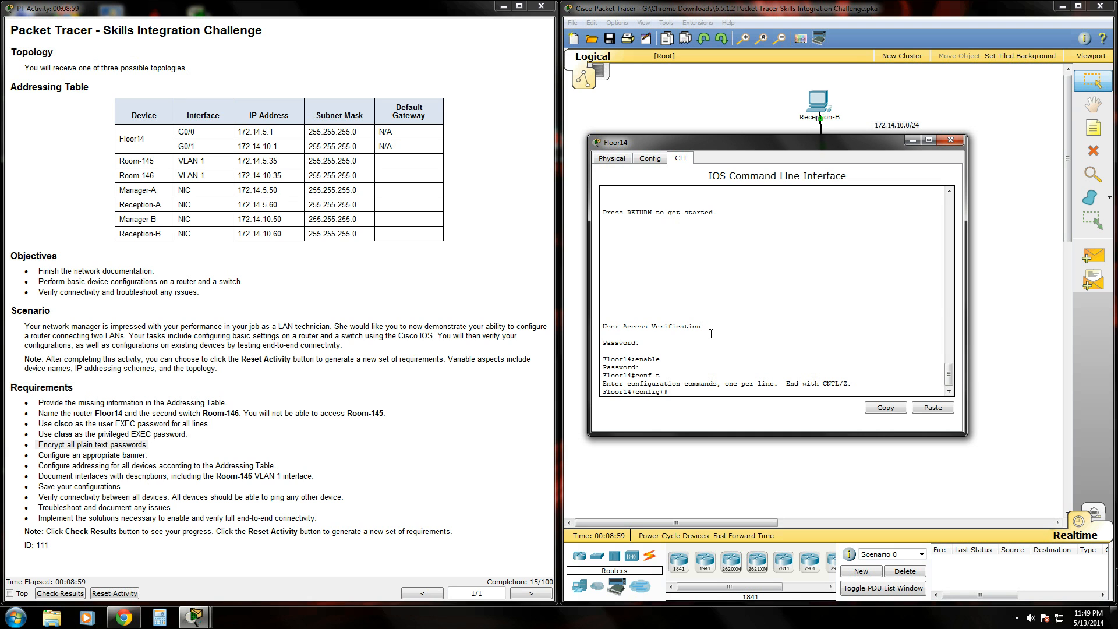
type("service password-encryption")
key("Return")
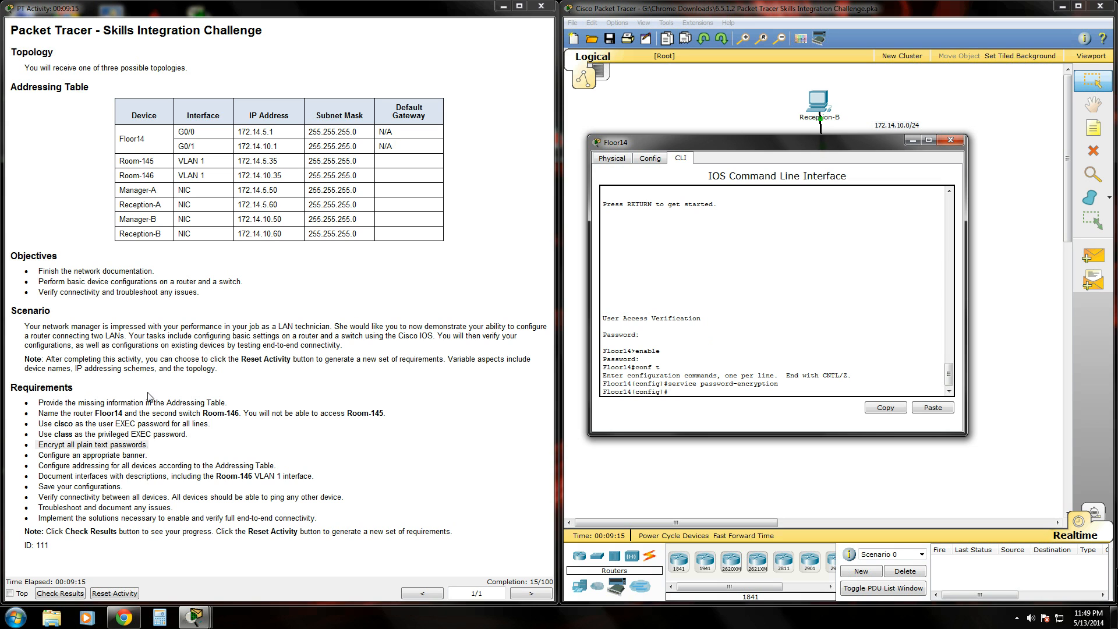
Set Floor14's MOTD banner to 'Do not access this router or you shall be smitten by the cisco gods'.
left_click_drag(36, 454, 152, 455)
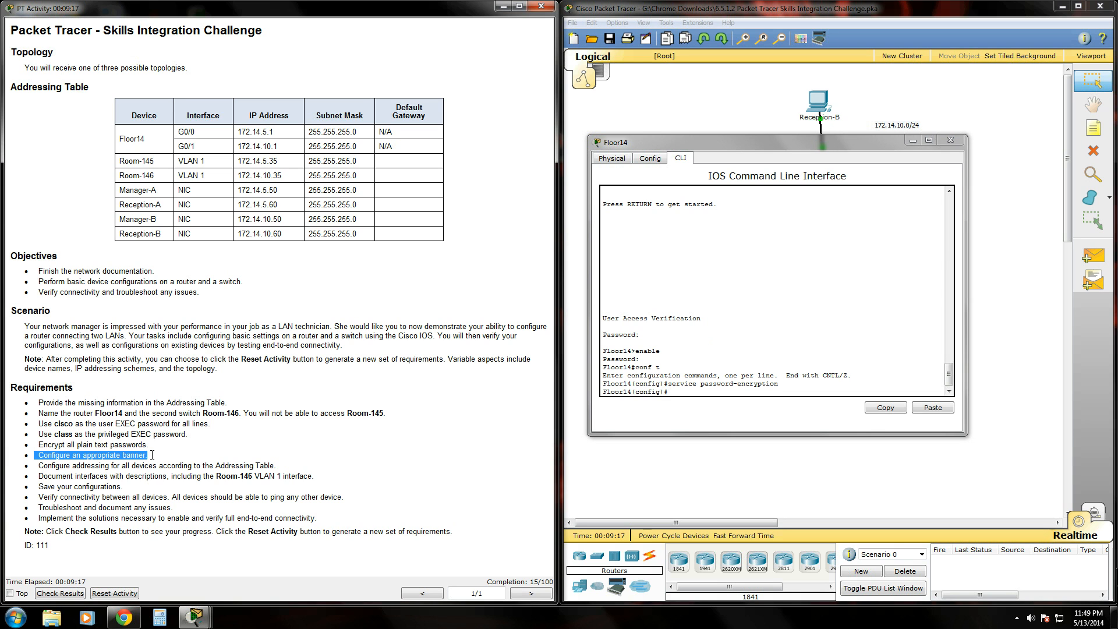
left_click(693, 390)
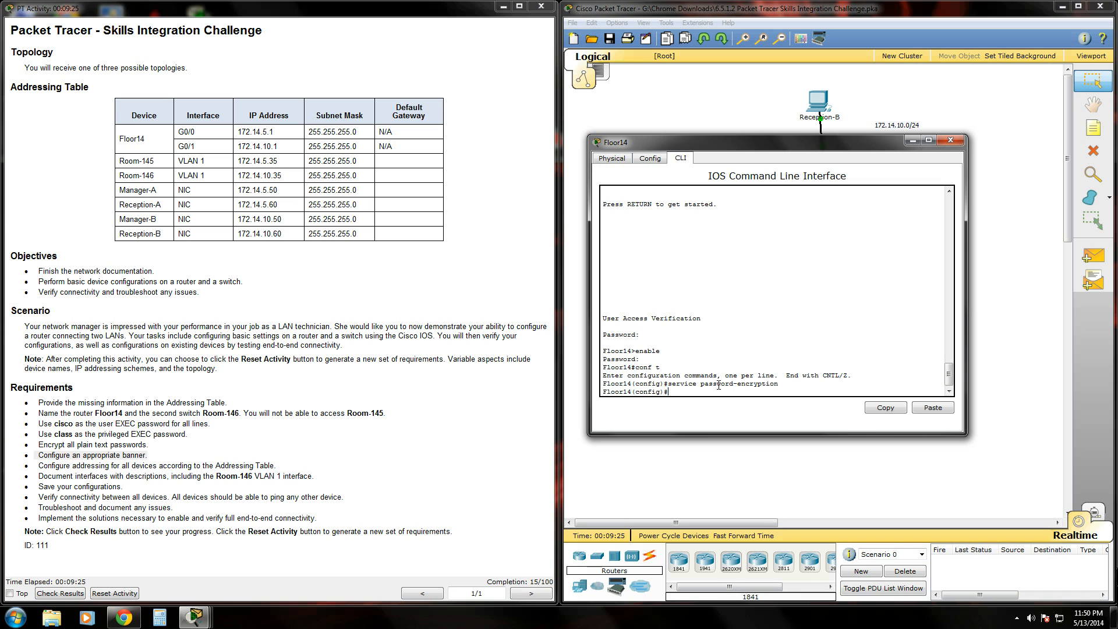
type("banner motd #")
type("Do not access this router")
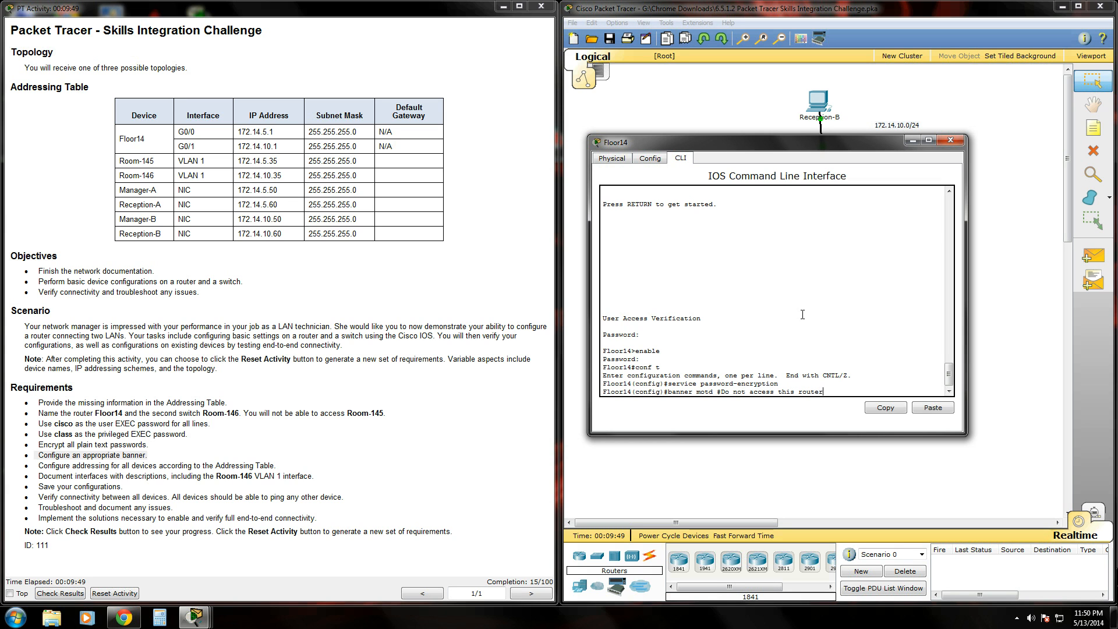
type(" or you shall be smitten by the")
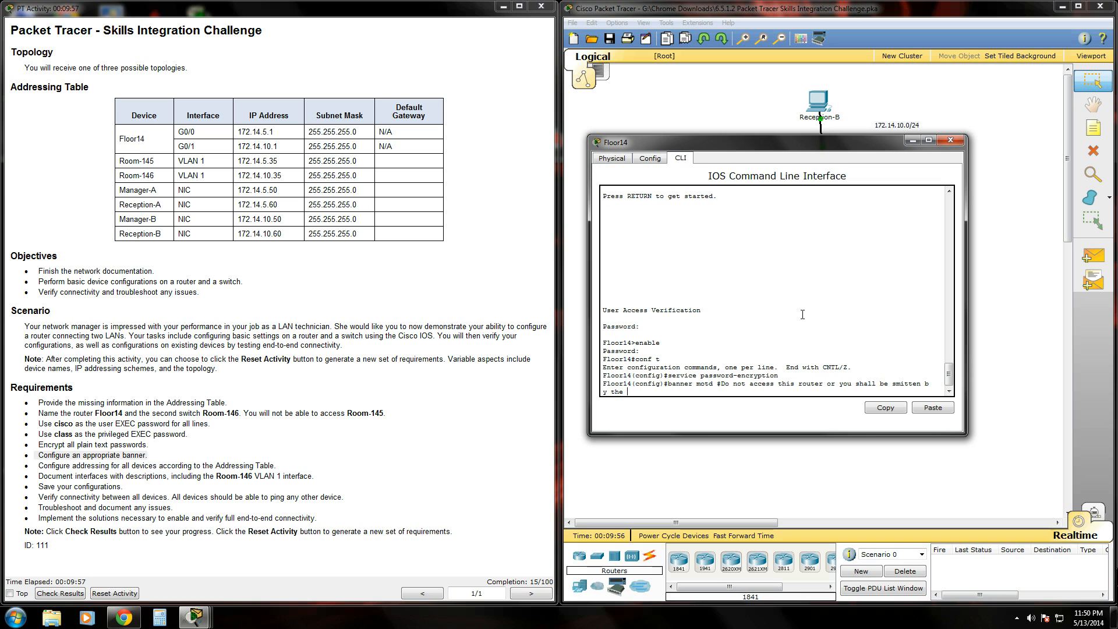
type(" cisco gods#")
key("Return")
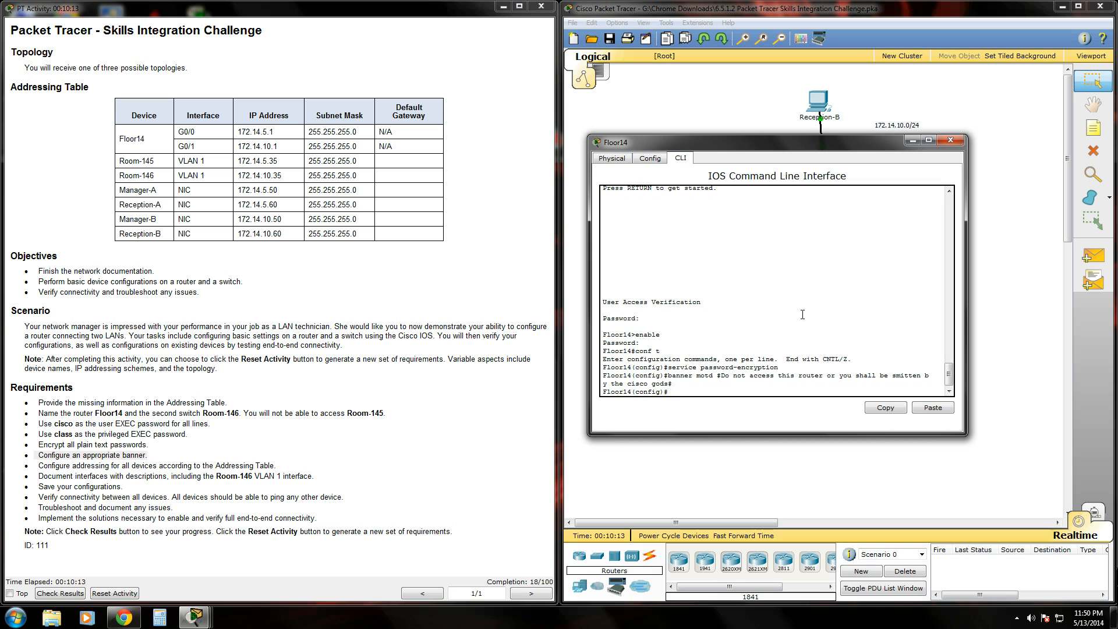
Leave configuration mode with 'end' and log out of the console session with 'exit'.
type("end")
key("Return")
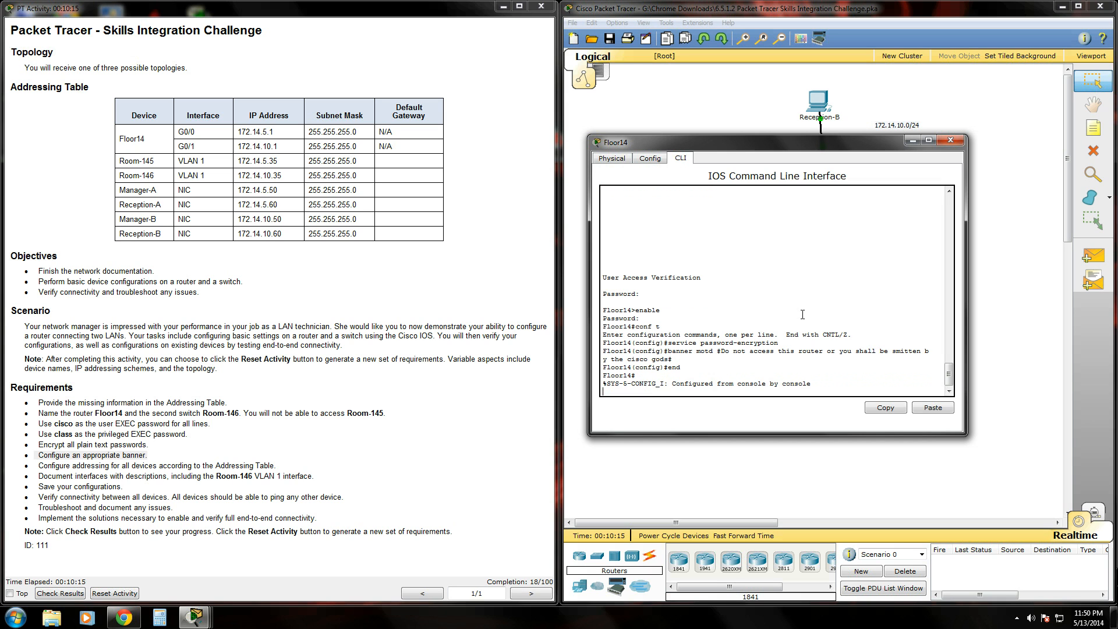
type("exit")
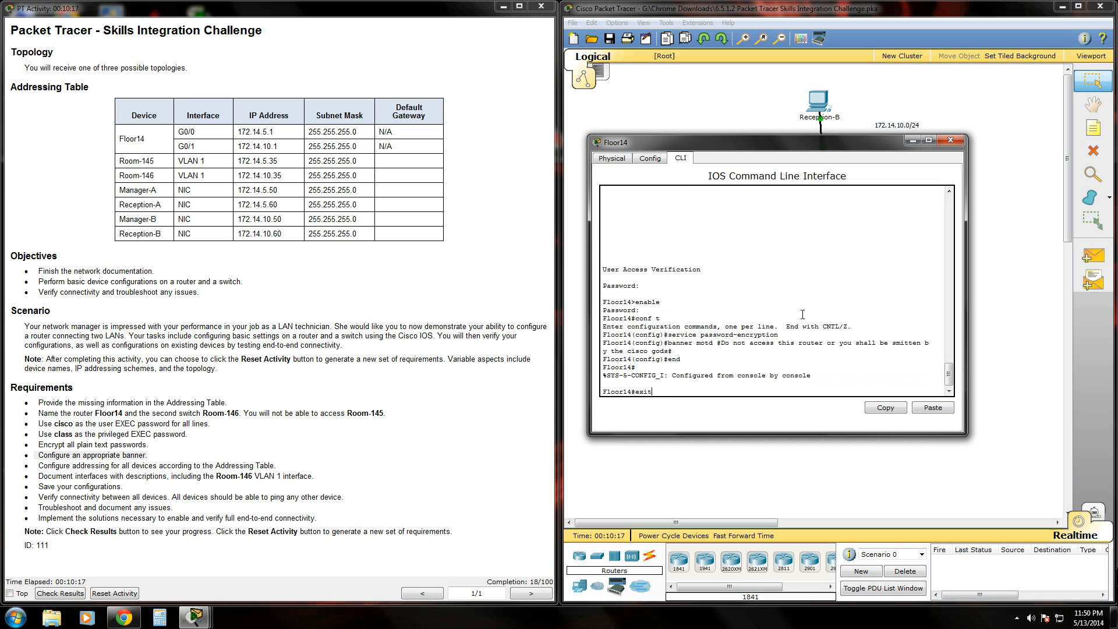
key("Return")
key("Return")
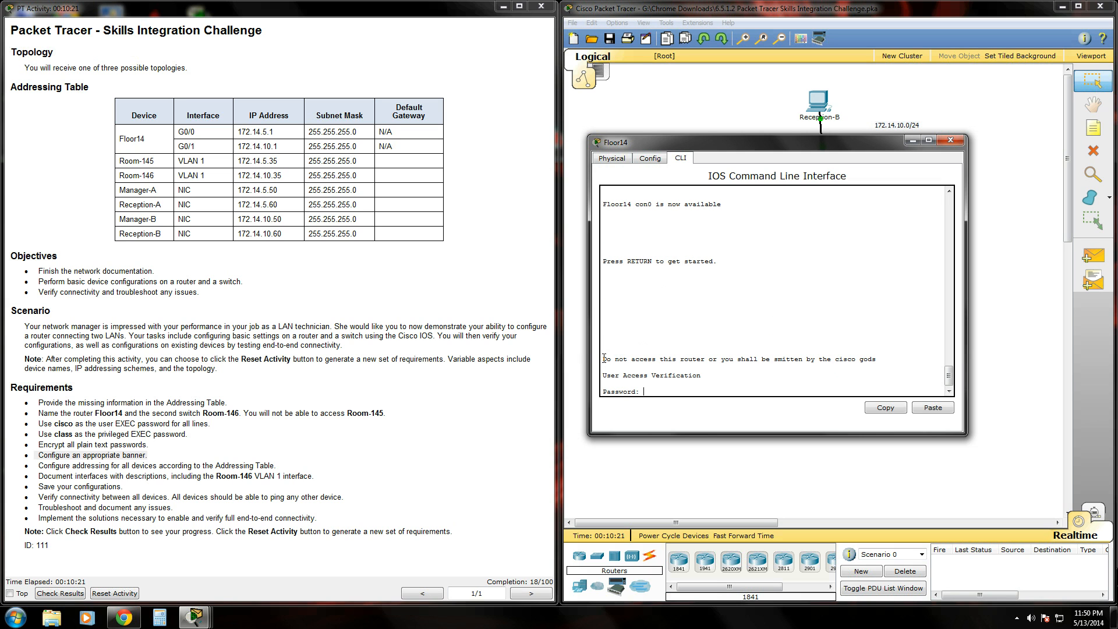
Highlight the smitten-by-the-cisco-gods banner at login, then mark the addressing requirement in the instructions.
left_click_drag(603, 357, 906, 358)
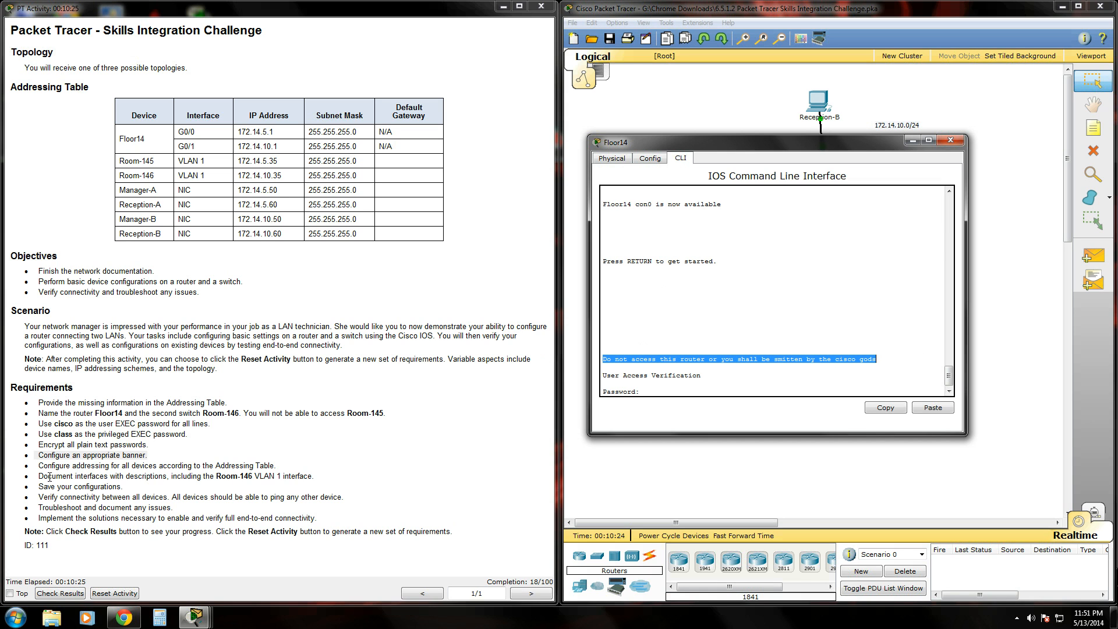
left_click_drag(37, 465, 344, 466)
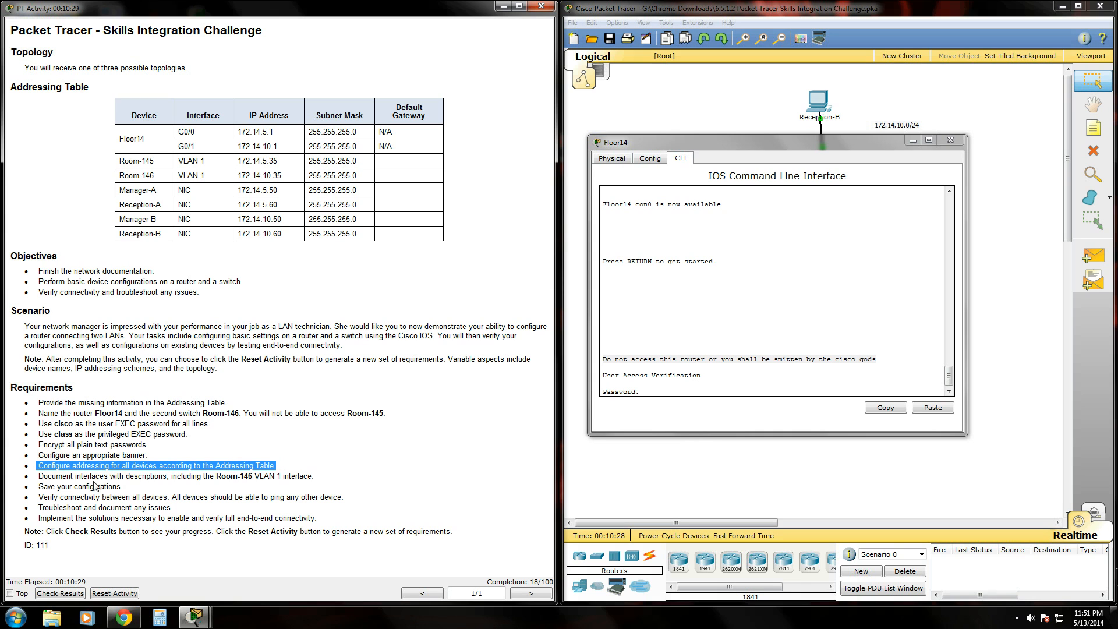